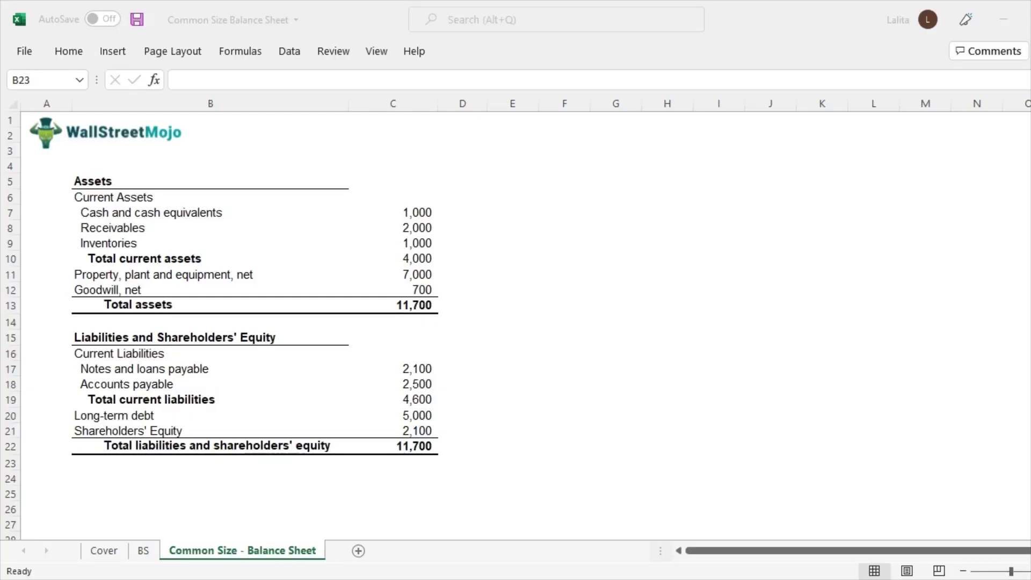
Step: Examine the Assets and Liabilities and Shareholders' Equity sections, including their total rows 13 and 22
click(210, 181)
click(210, 197)
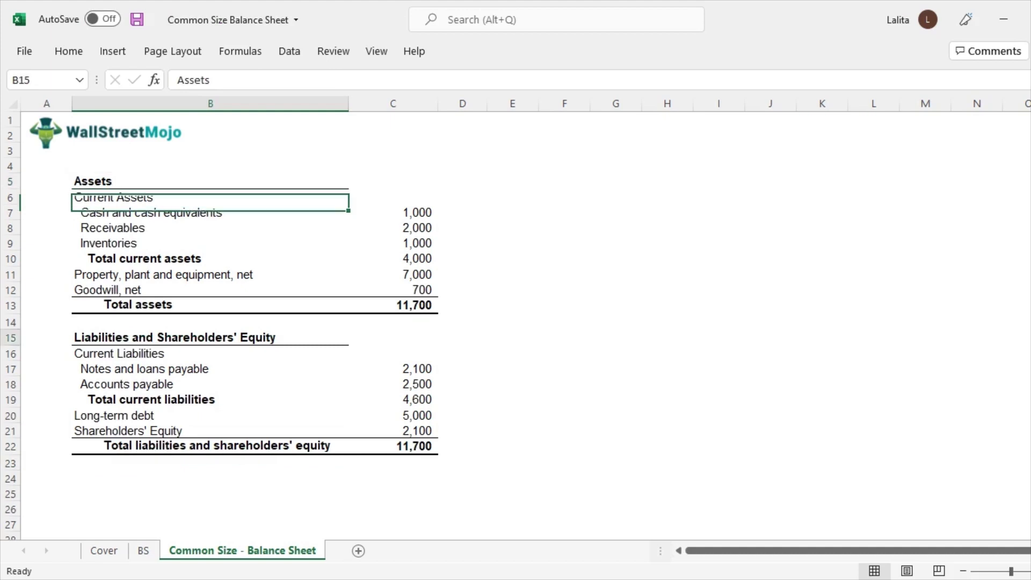
click(209, 338)
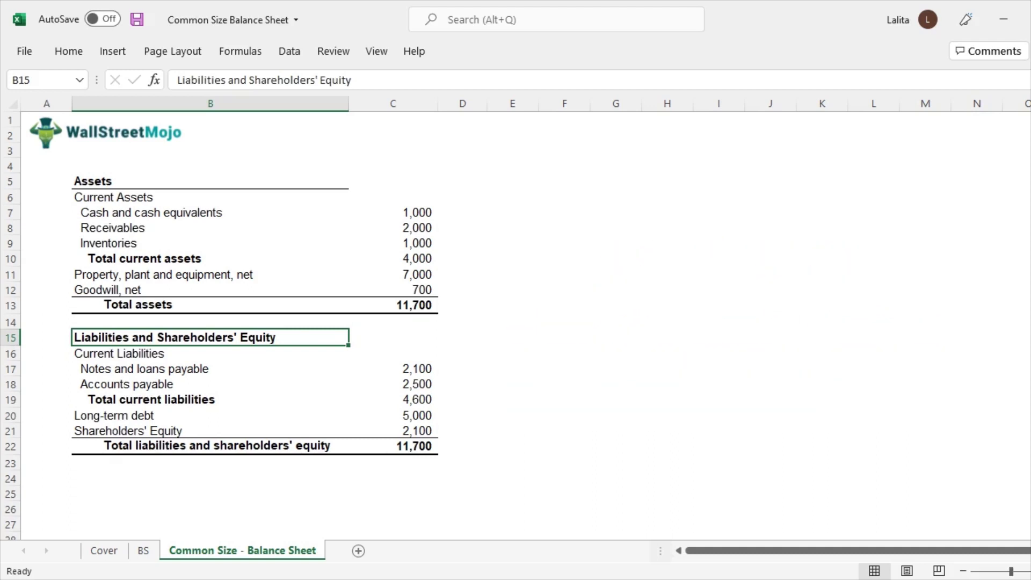
key(Up)
key(Up)
key(shift+Right)
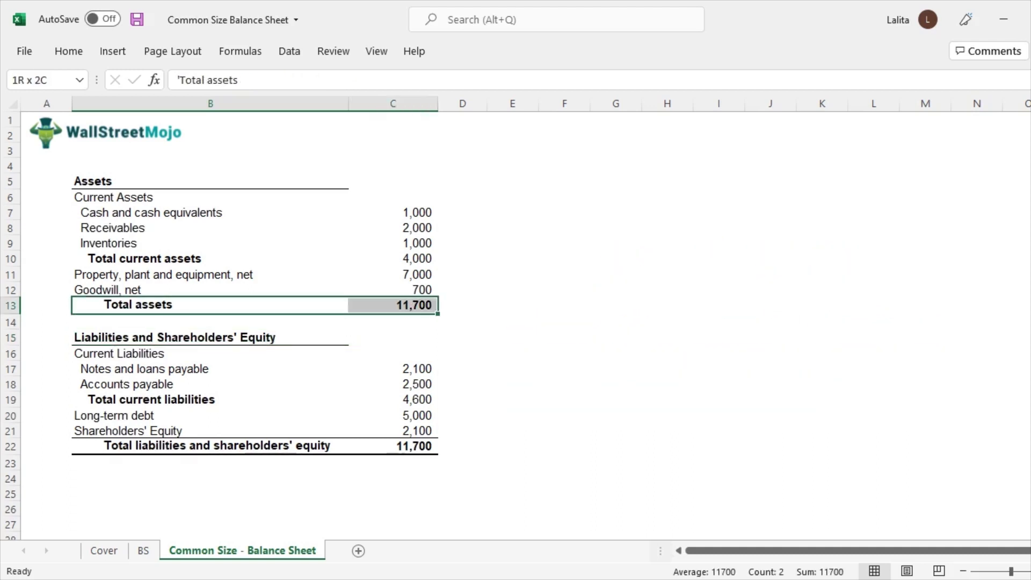
click(214, 446)
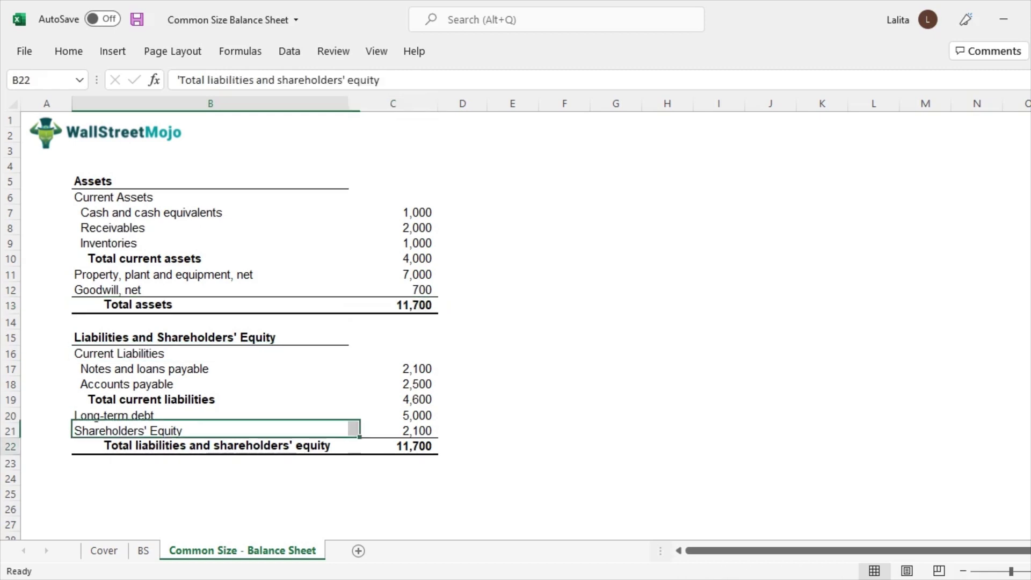
drag(210, 446, 392, 446)
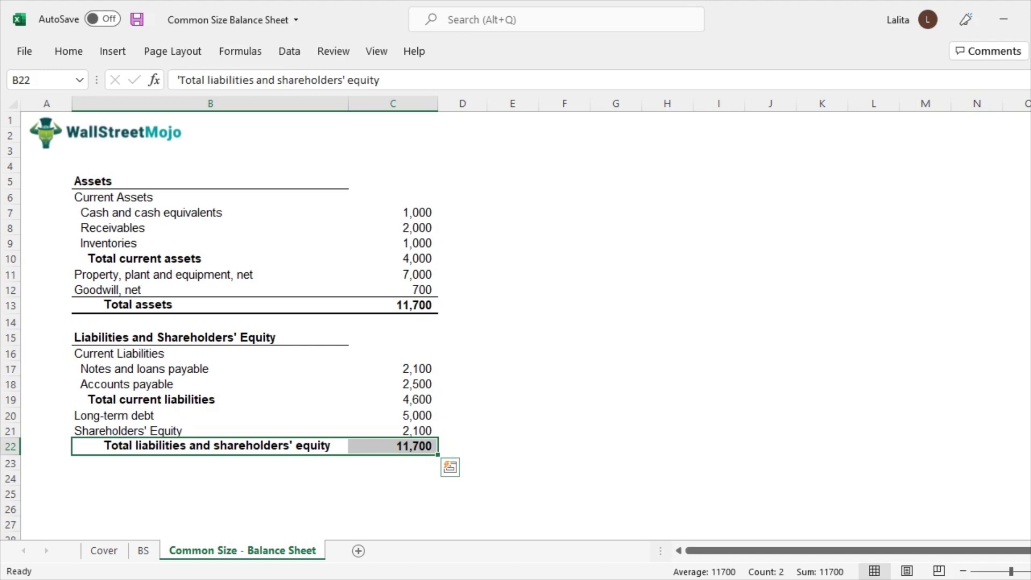
Step: Enter the note "divide by Total Asset" in cell E9 beside the balance sheet figures
click(512, 243)
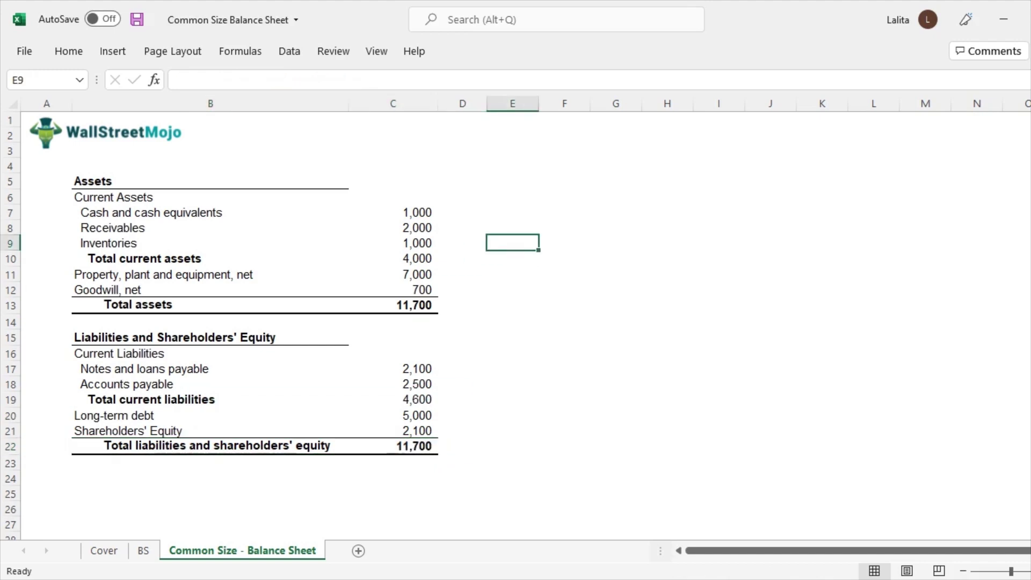
text(divide by)
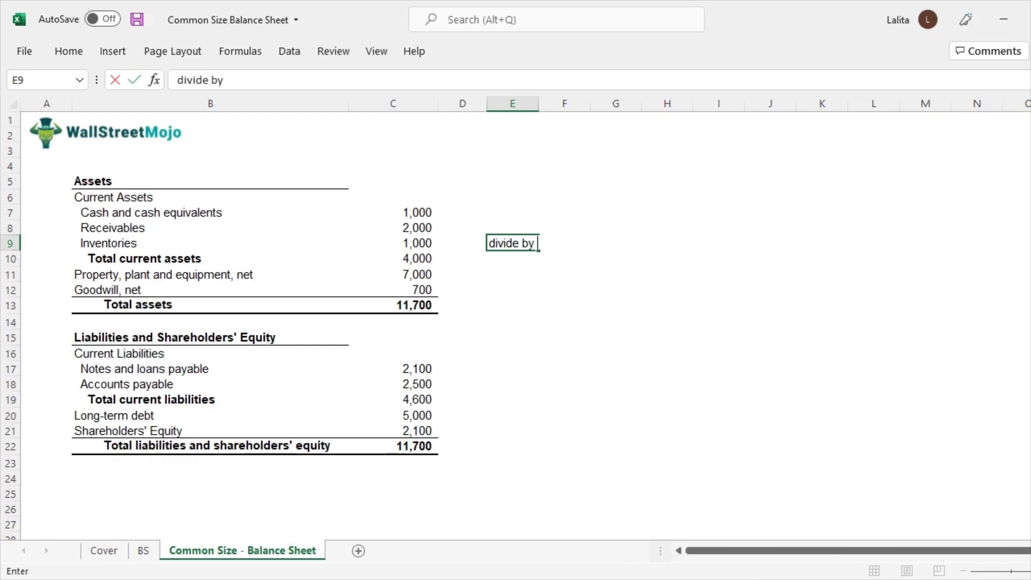
text( Total Asset)
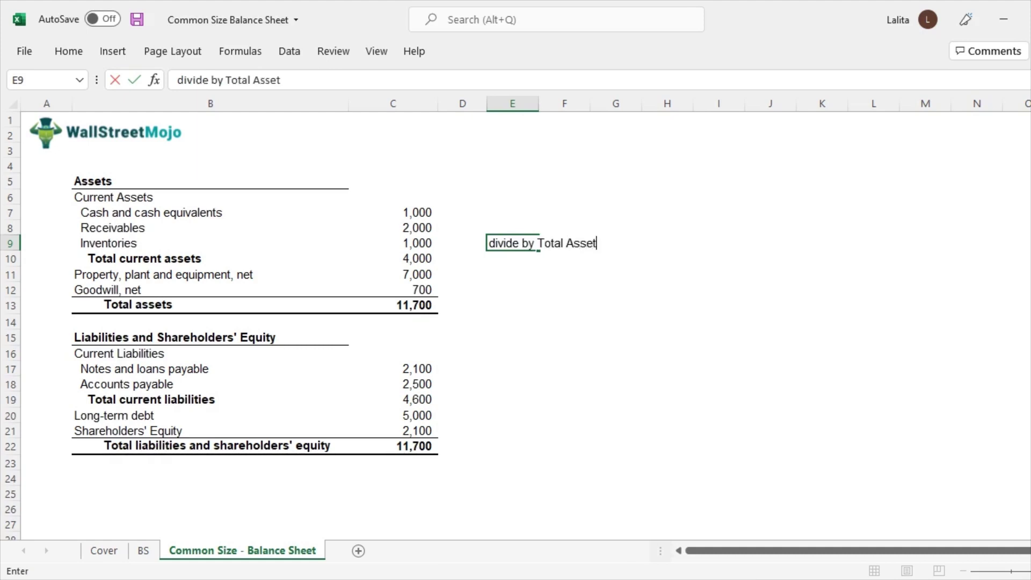
key(Return)
Step: Compare the two balance sheet totals and go through the individual asset amounts in column C down to Total assets
drag(211, 446, 394, 446)
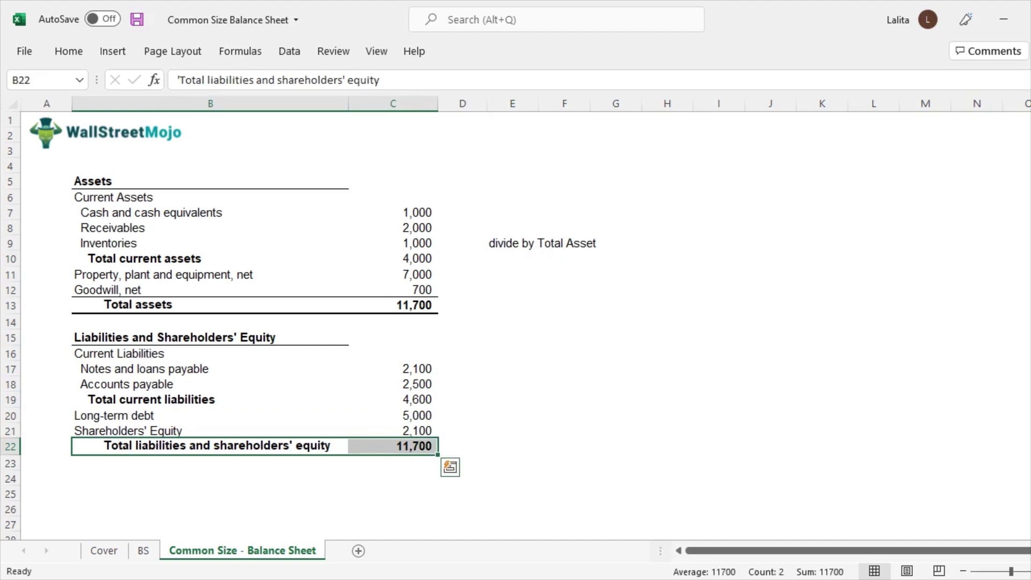
click(211, 305)
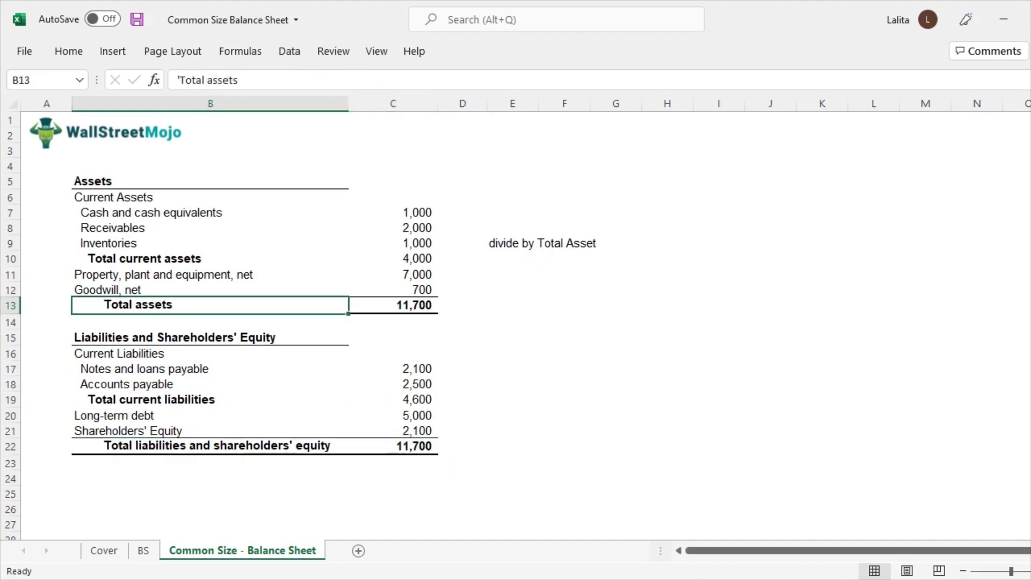
click(393, 305)
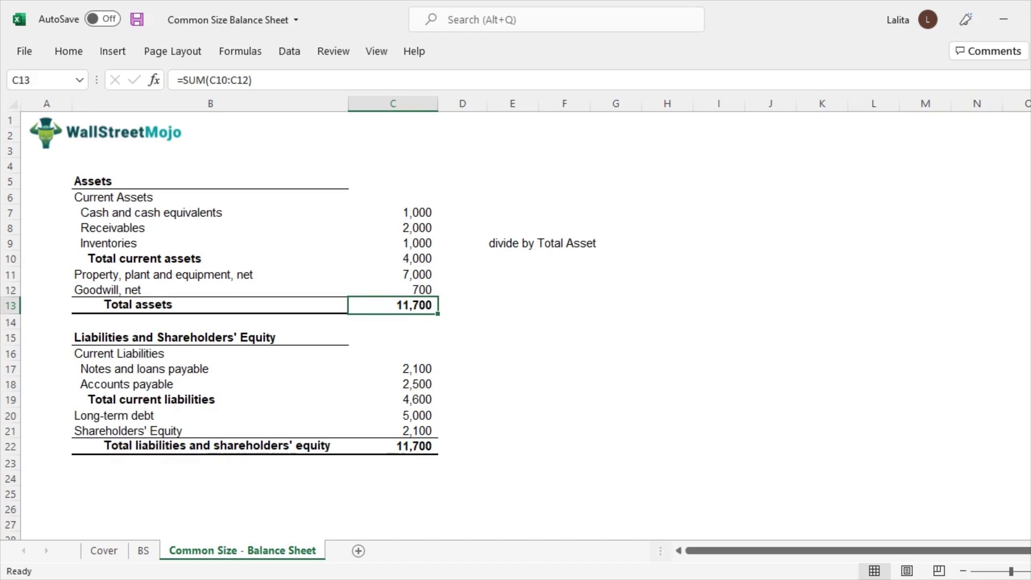
click(393, 213)
click(393, 228)
click(393, 243)
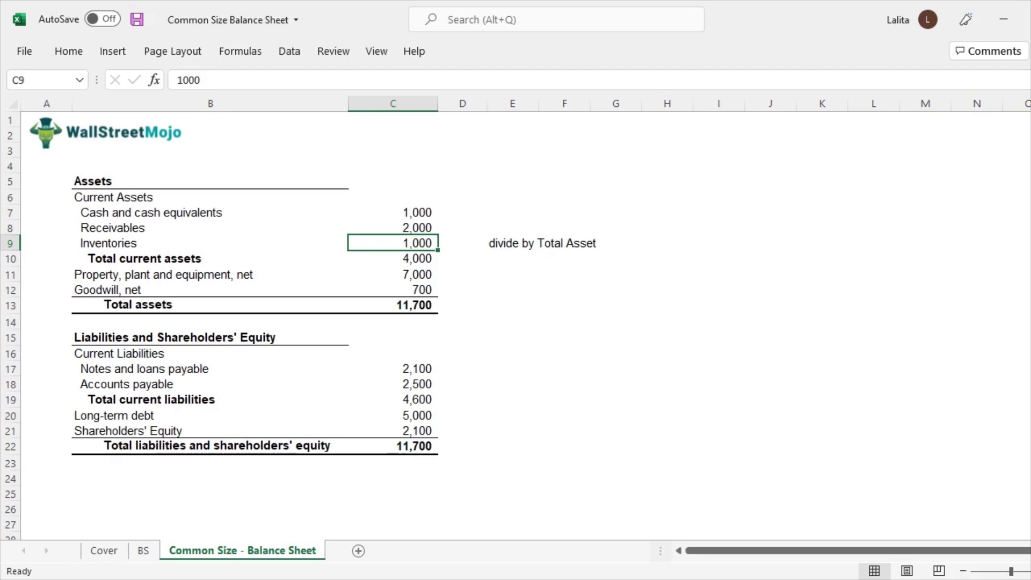
click(513, 259)
click(393, 212)
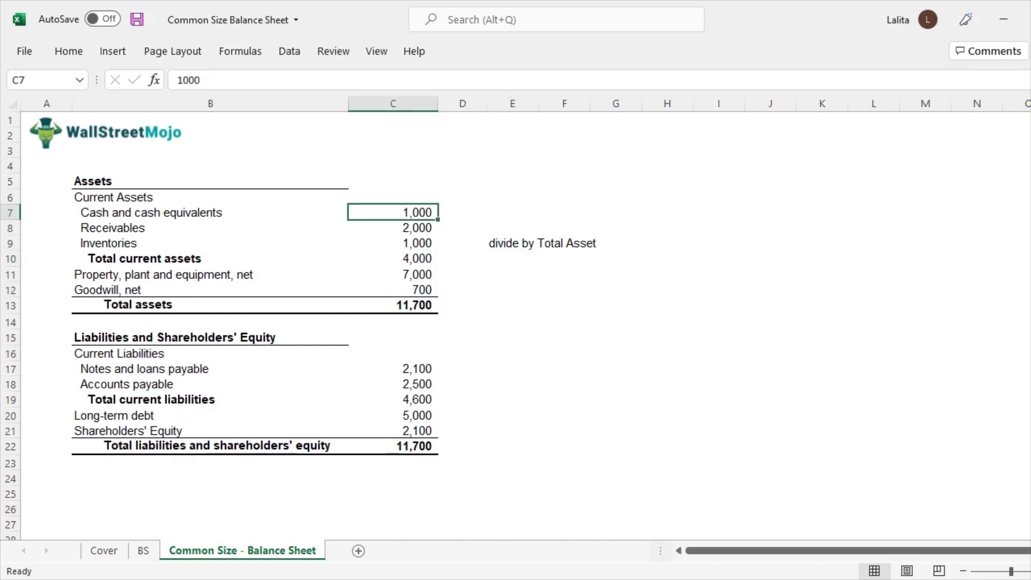
click(393, 227)
key(Down)
key(Down)
key(Down)
key(Down)
key(Down)
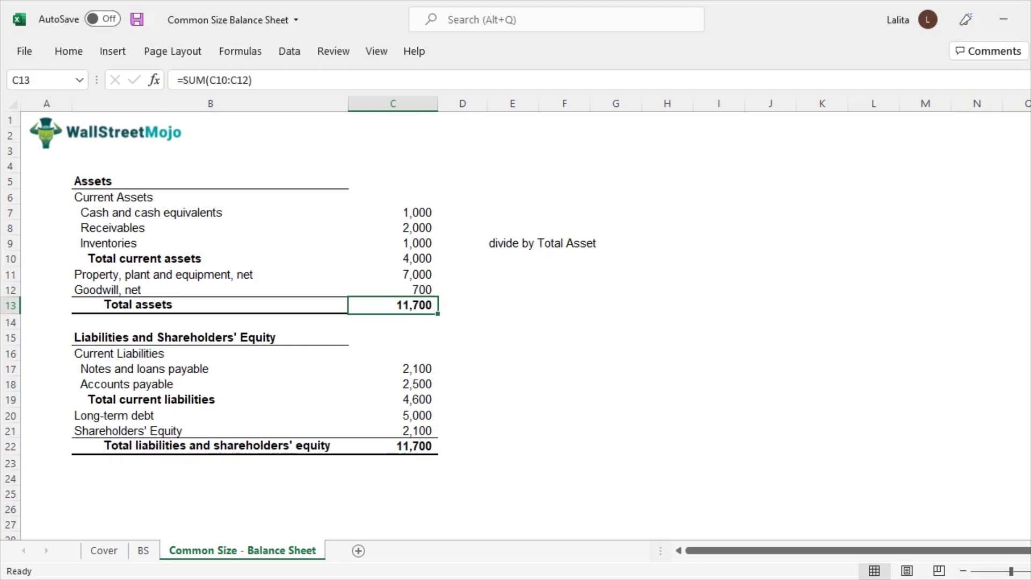
Step: Calculate cash and cash equivalents as a share of total assets in D7 with the formula =C7/C13
click(462, 213)
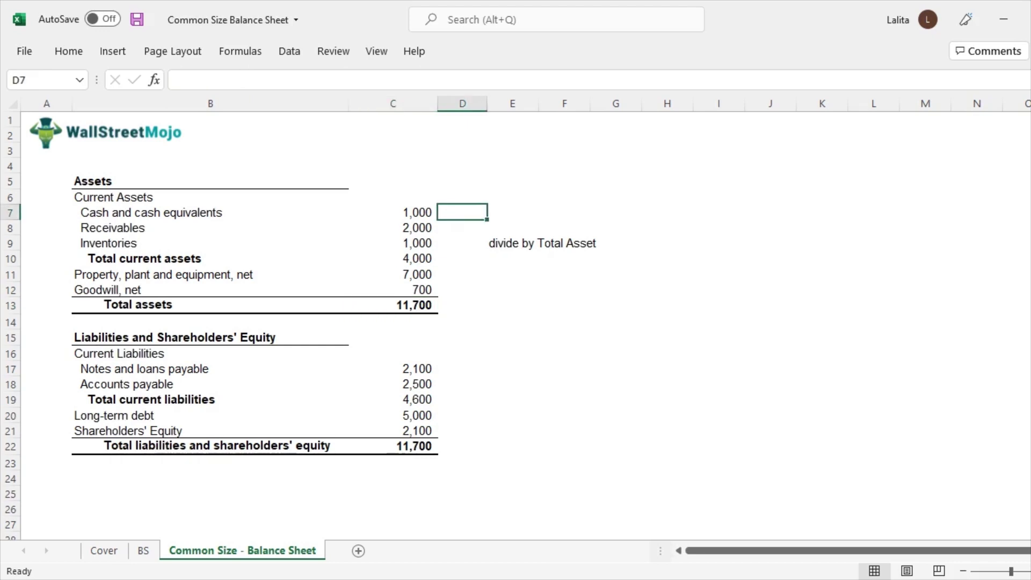
text(=)
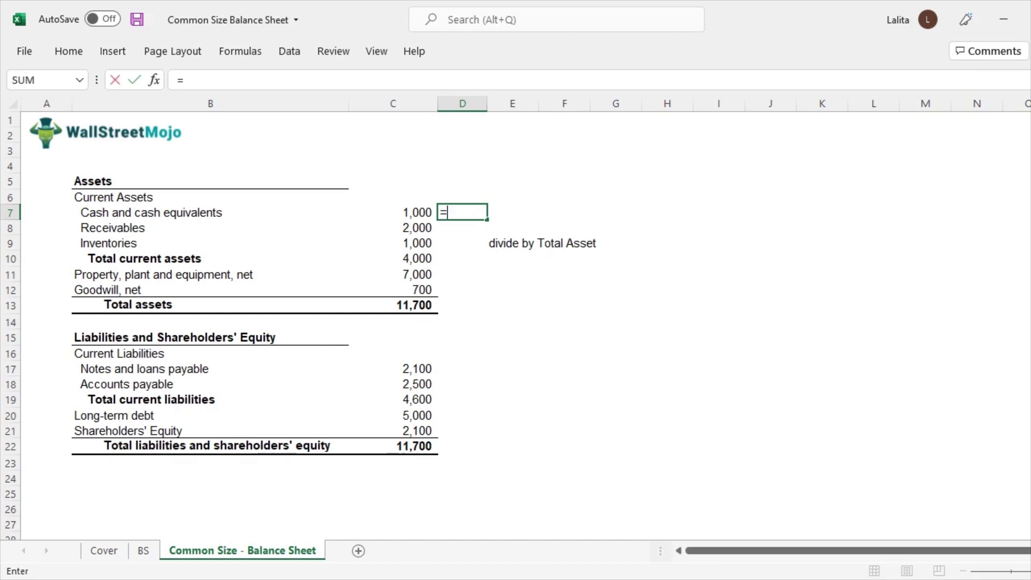
key(Left)
text(/)
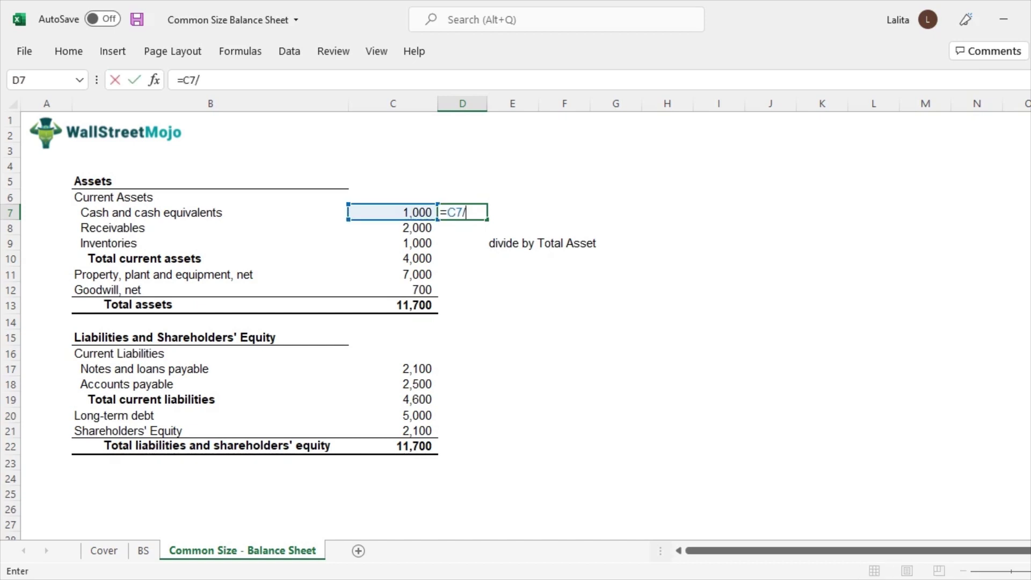
click(393, 305)
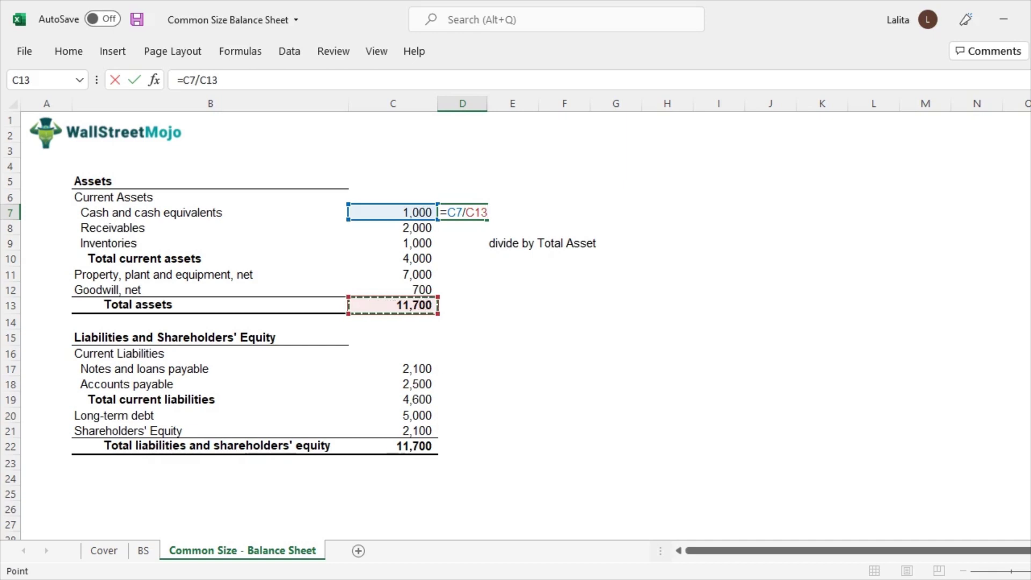
key(Return)
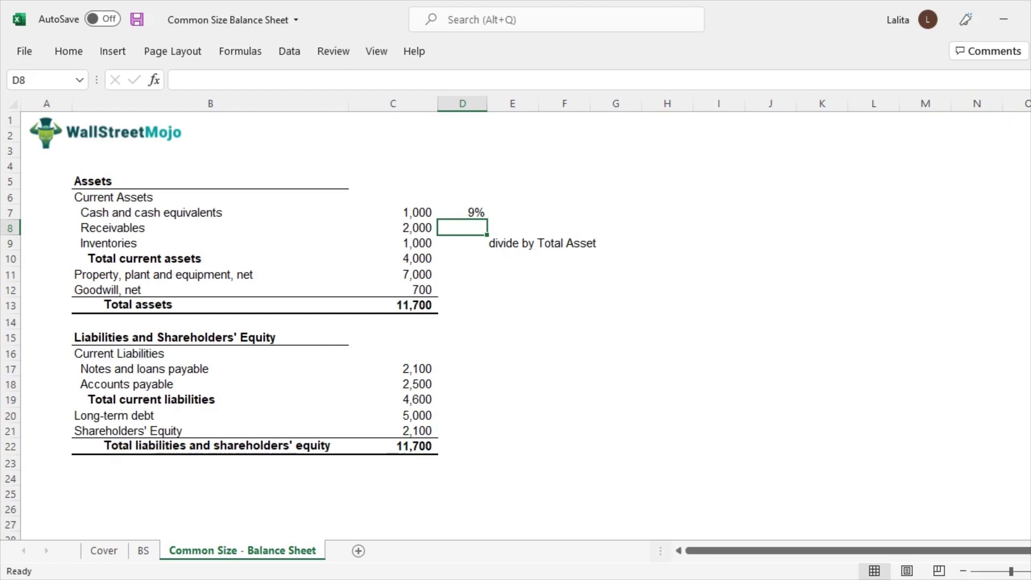
Step: Calculate receivables as a share of total assets in D8 with the formula =C8/C13
text(=)
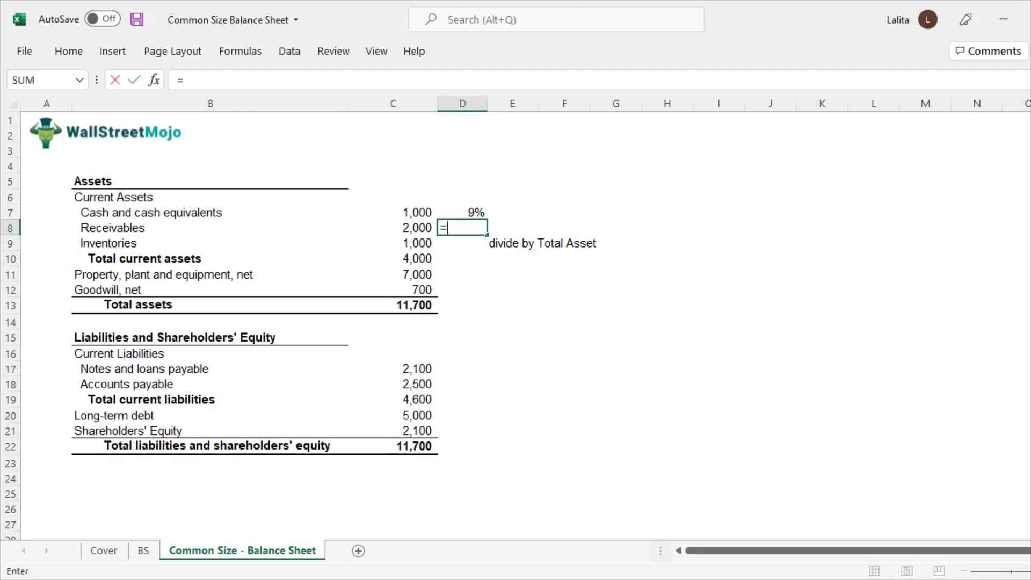
key(Left)
text(/)
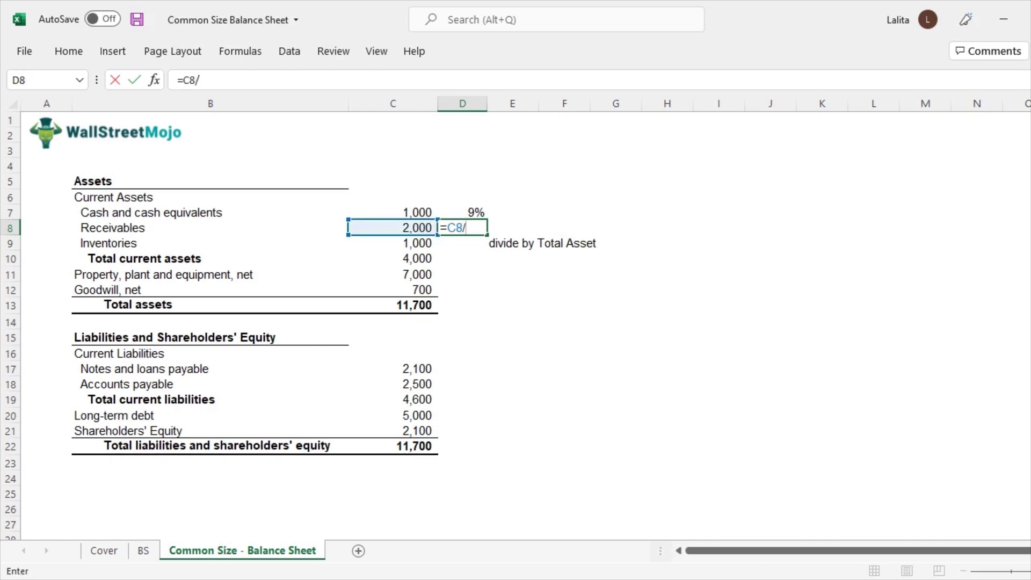
key(Down)
key(Down)
key(Down)
key(Down)
key(Down)
key(Return)
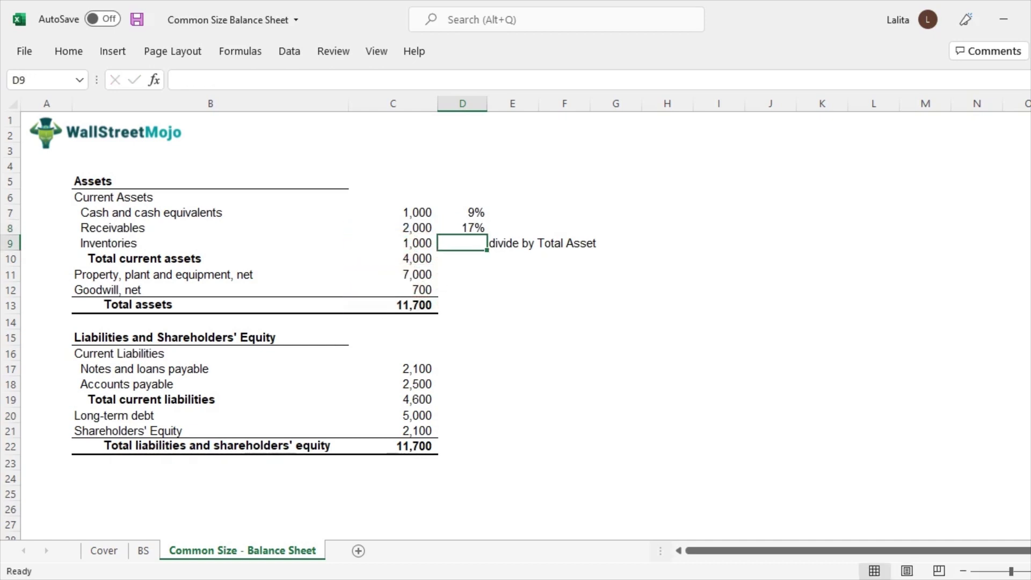
Step: Make the total assets reference absolute in the cash percentage formula in D7, giving =C7/$C$13
click(463, 227)
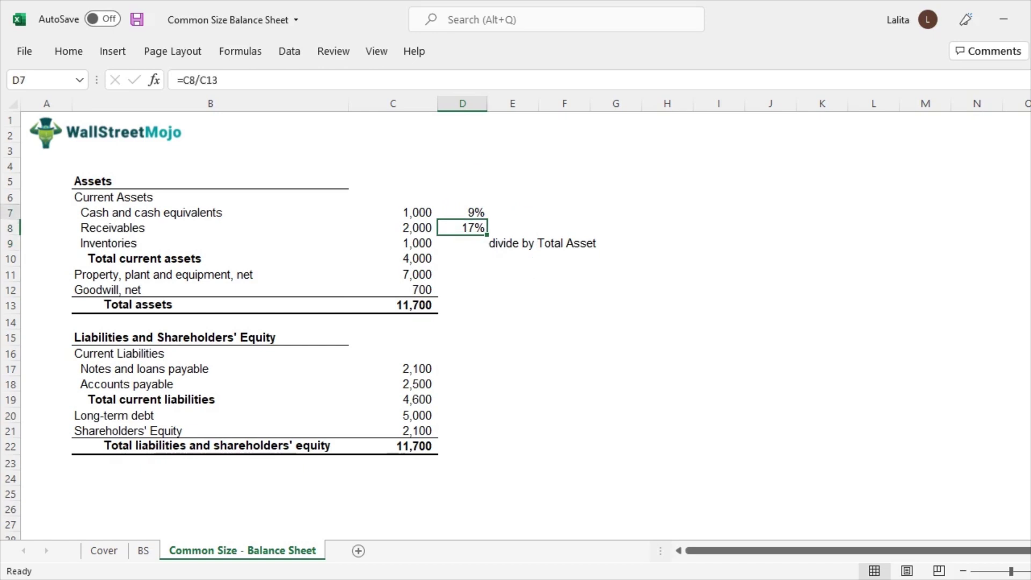
key(F2)
key(F4)
key(Return)
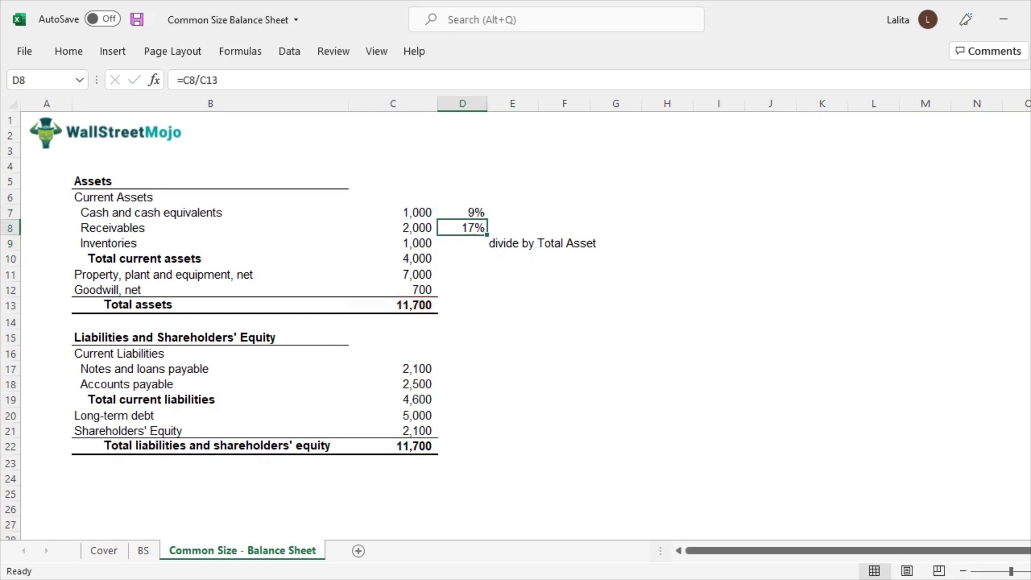
Step: Copy the D7 percentage formula down the asset rows through Total assets in D13
key(Up)
key(ctrl+c)
key(shift+Down)
key(shift+Down)
key(shift+Down)
key(shift+Down)
key(shift+Down)
key(shift+Down)
key(shift+Down)
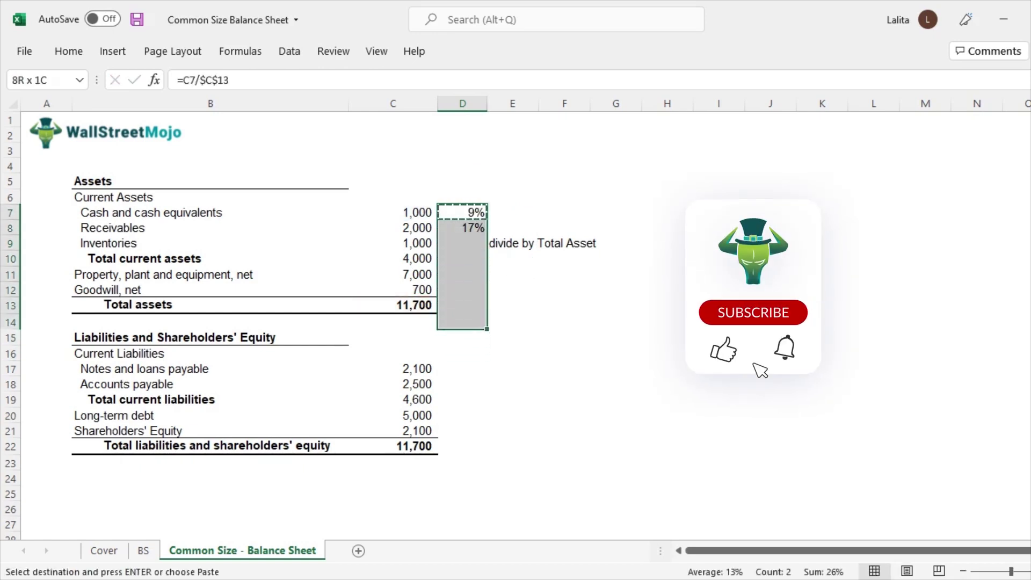
key(ctrl+v)
Step: Paste the copied percentage formula into D17:D22 for all liabilities and shareholders' equity rows
key(Down)
key(Down)
key(Down)
key(Down)
key(Down)
key(Down)
key(Down)
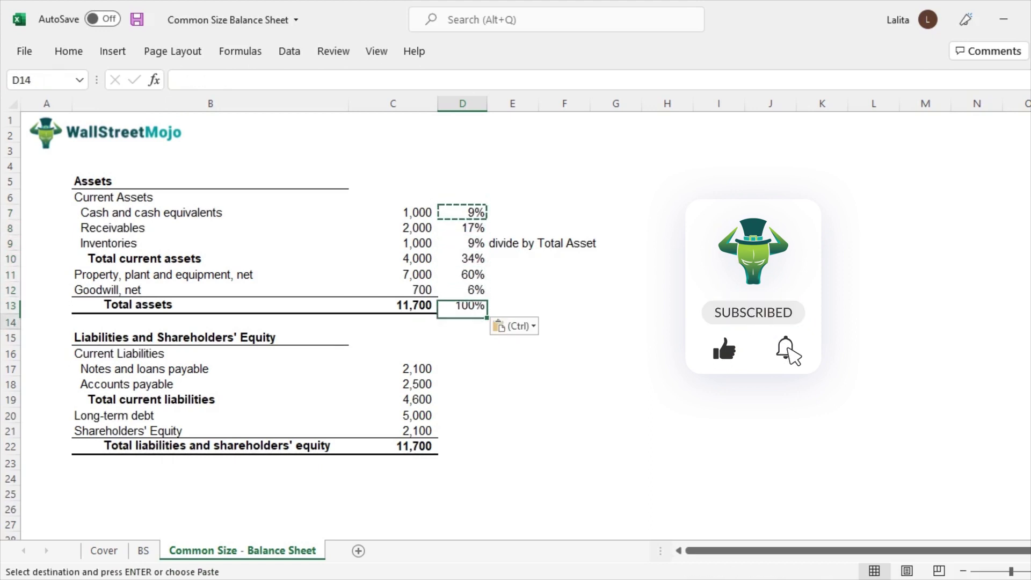
key(Down)
key(Down)
key(Down)
key(shift+Down)
key(shift+Down)
key(shift+Down)
key(shift+Down)
key(shift+Down)
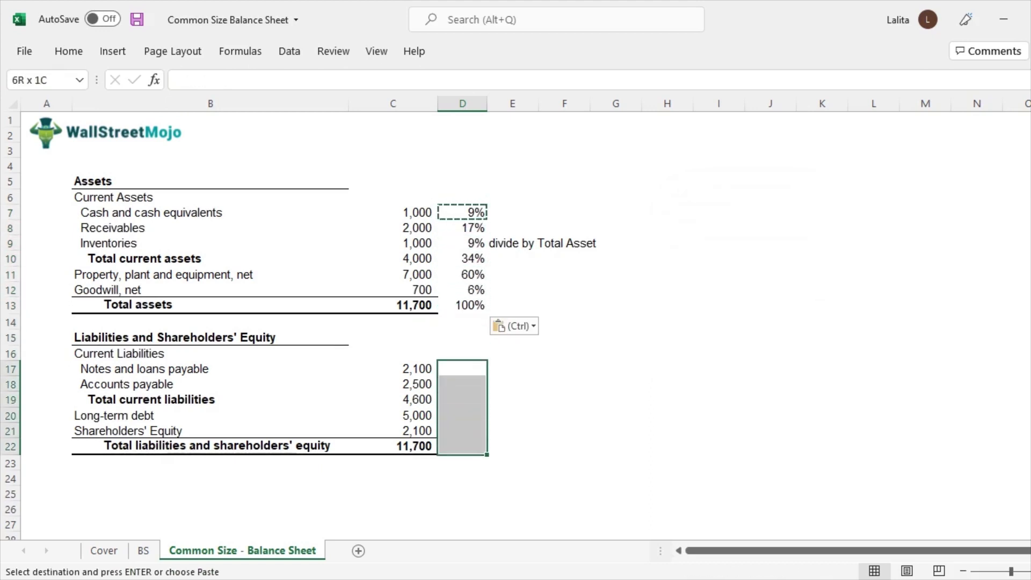
key(ctrl+v)
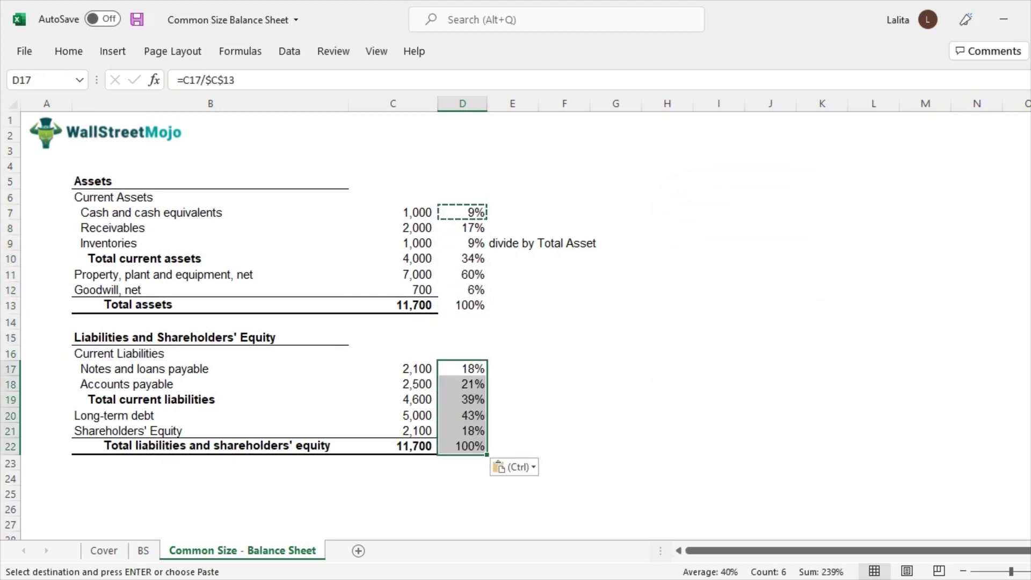
Step: Change the notes and loans payable formula in D17 to divide by total liabilities and shareholders' equity, =C17/$C$22
key(ctrl+Down)
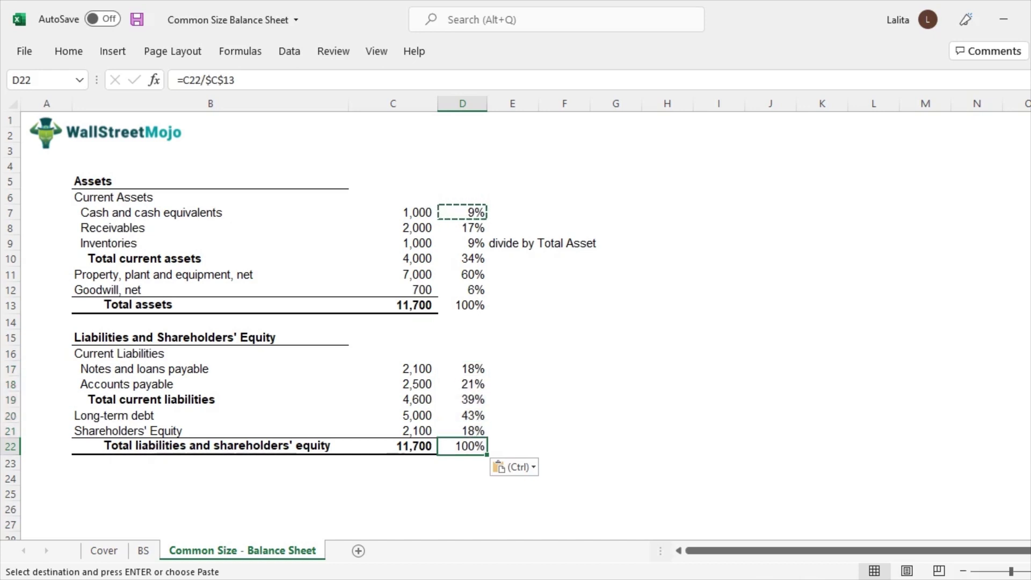
key(ctrl+Up)
key(F2)
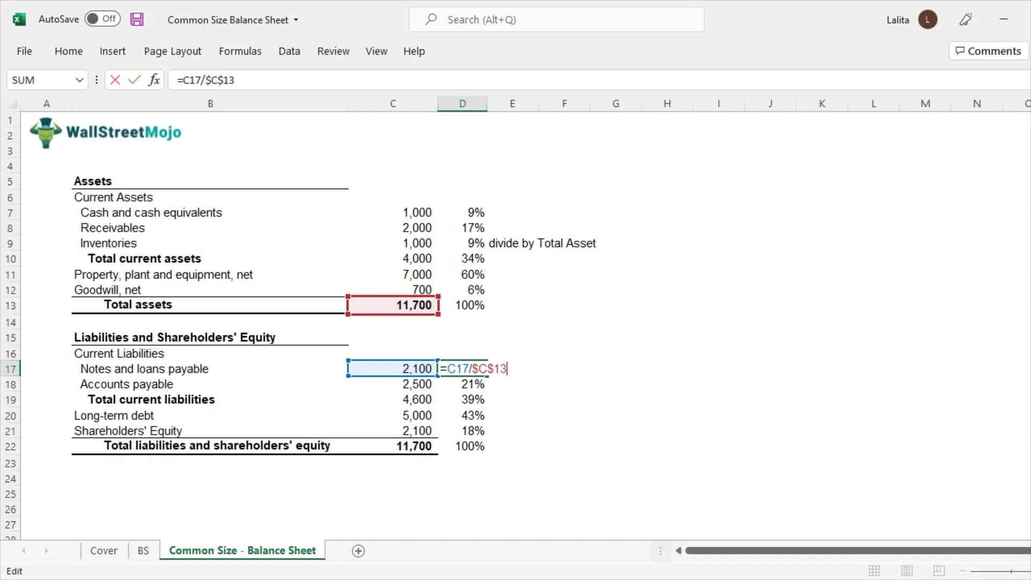
drag(394, 314, 393, 455)
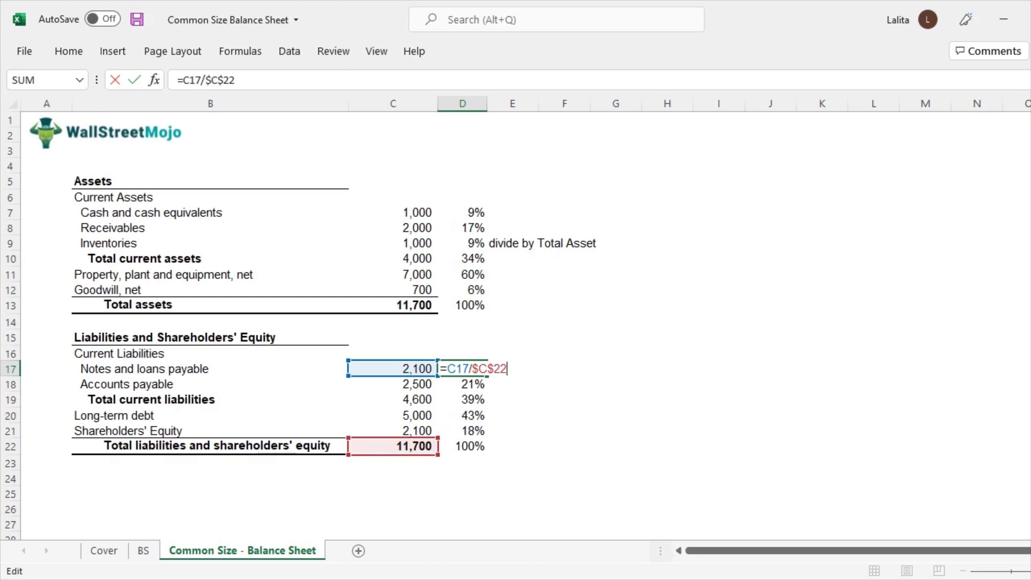
key(Return)
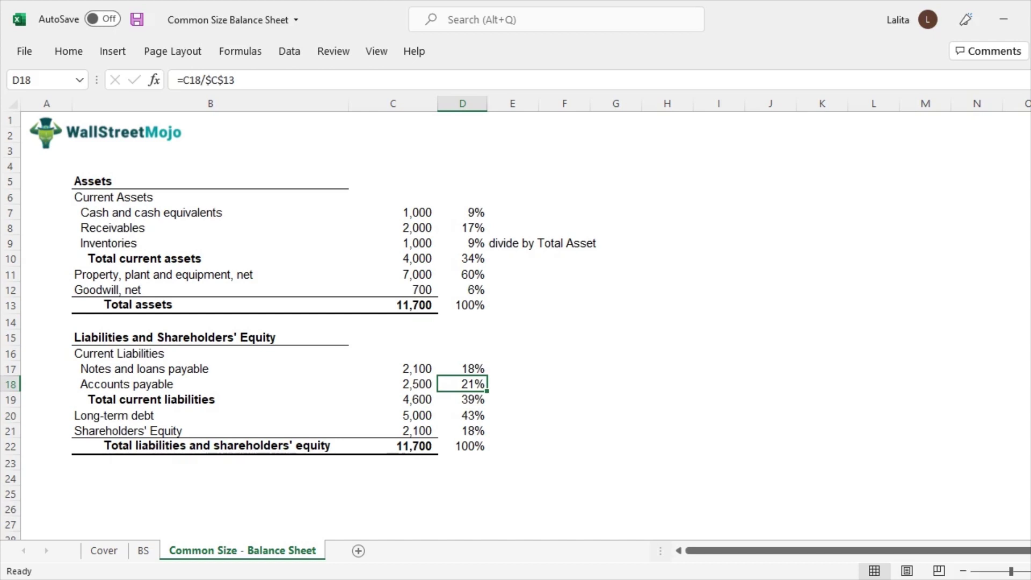
Step: Review the percentage formulas for notes and loans payable, cash and cash equivalents, and property, plant and equipment
key(Up)
click(462, 213)
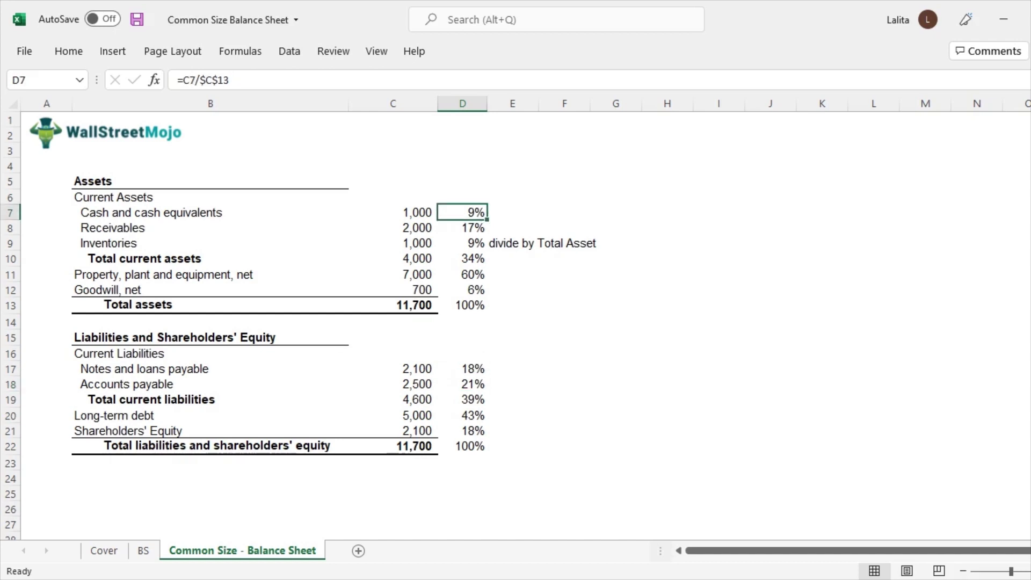
click(210, 275)
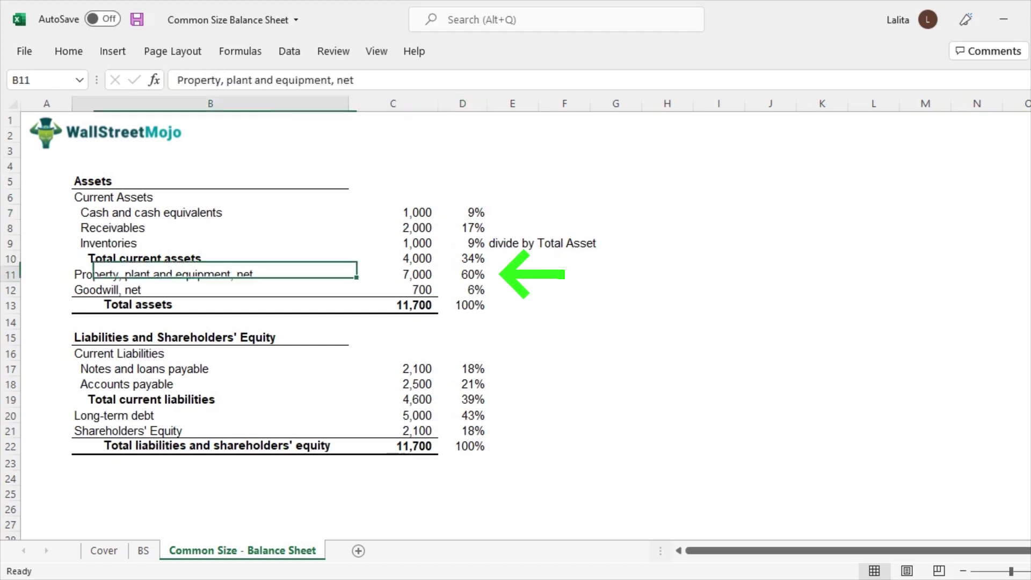
click(463, 275)
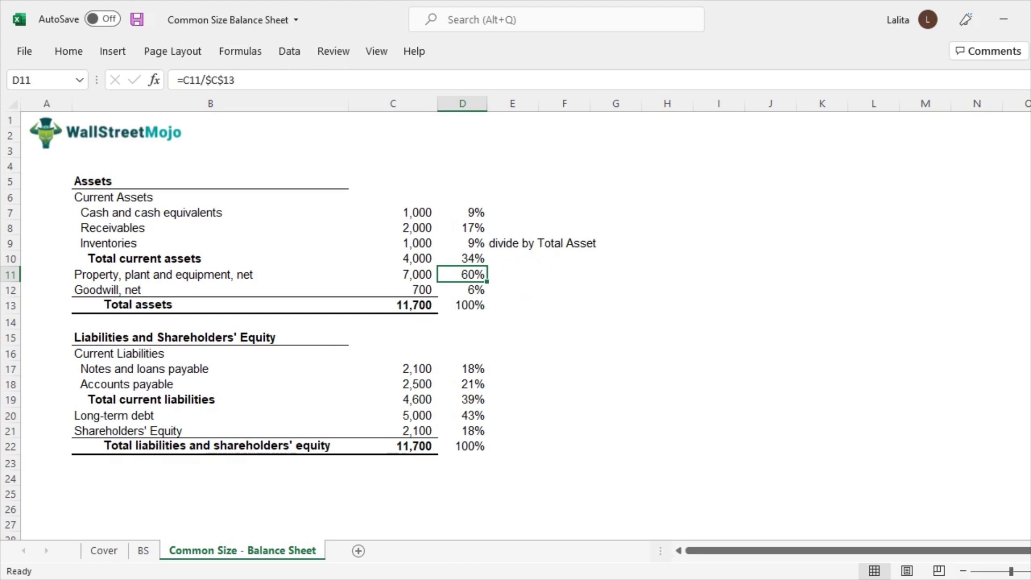
Step: Review the property, plant and equipment amount, the asset percentages, and the percentages for total current liabilities and total current assets
click(393, 275)
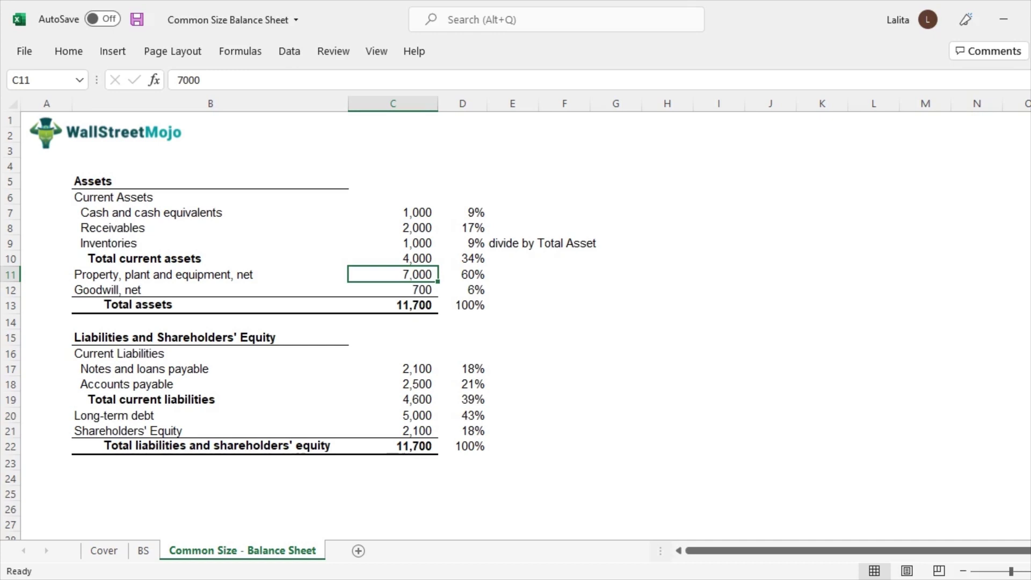
drag(463, 213, 463, 305)
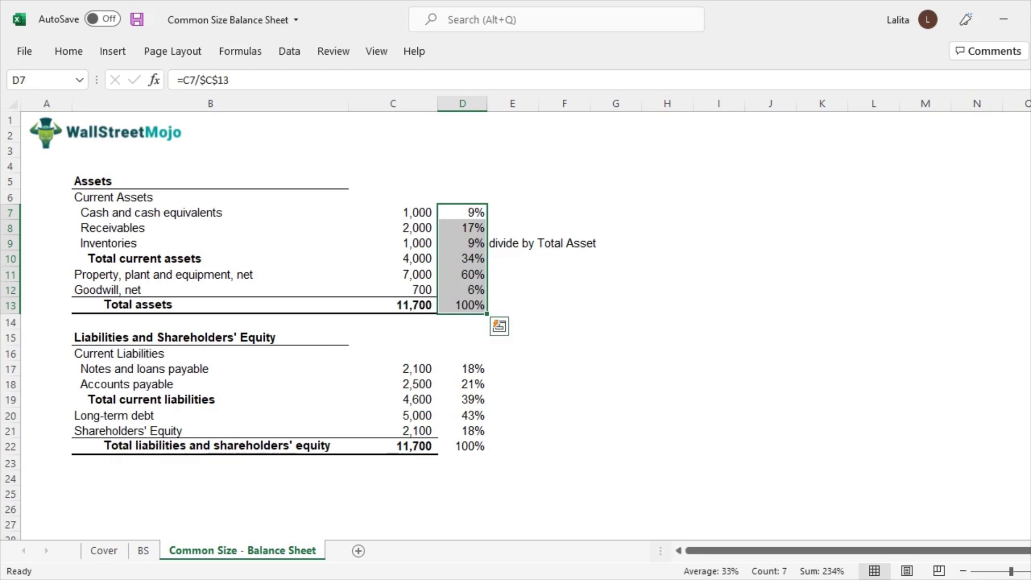
click(210, 400)
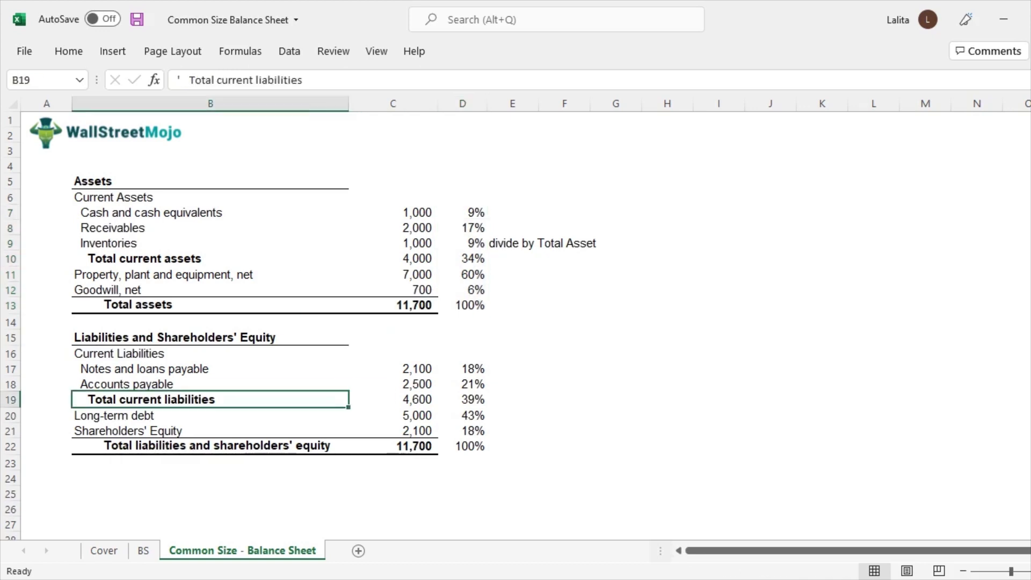
key(Right)
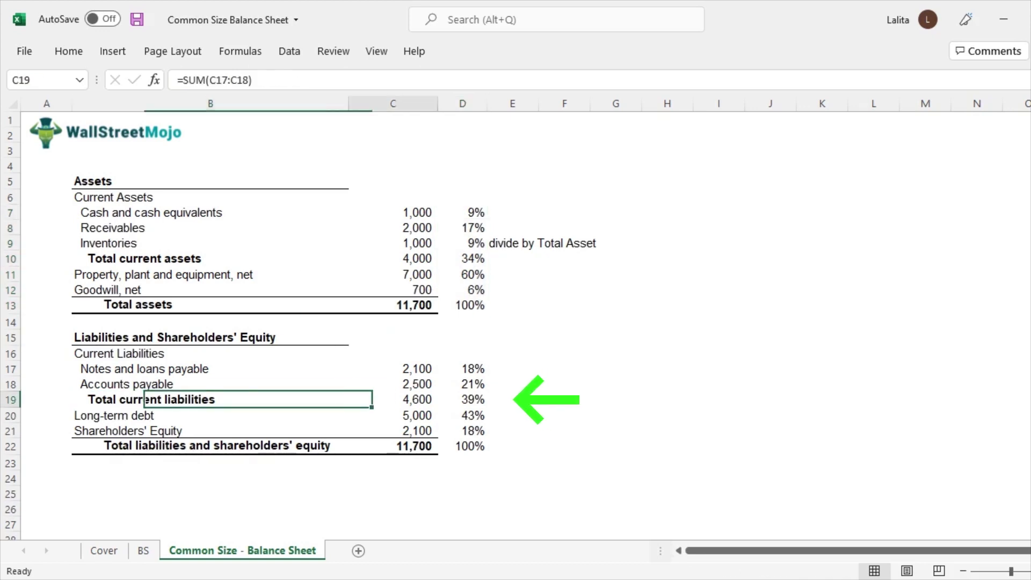
key(Right)
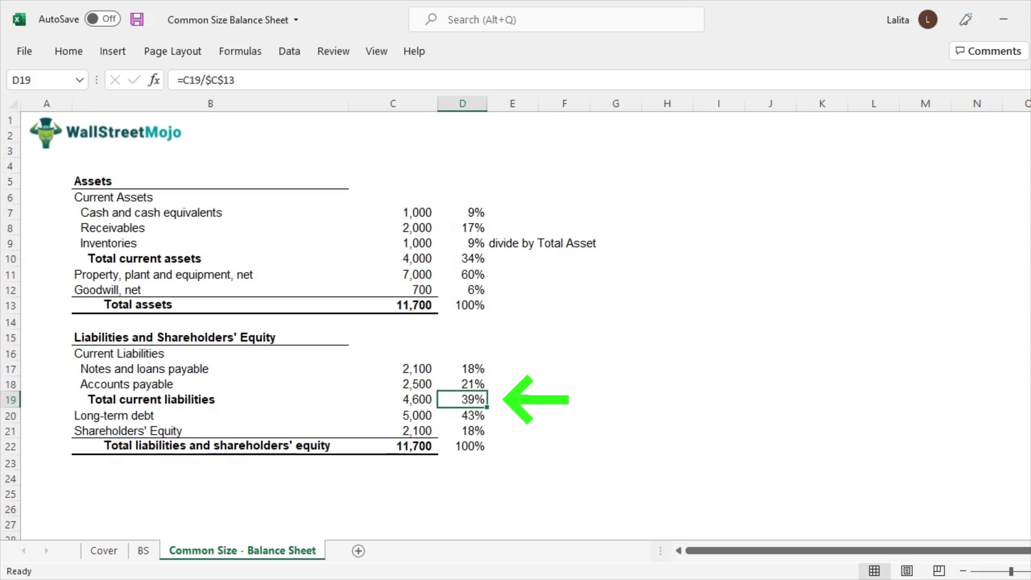
click(210, 259)
click(462, 259)
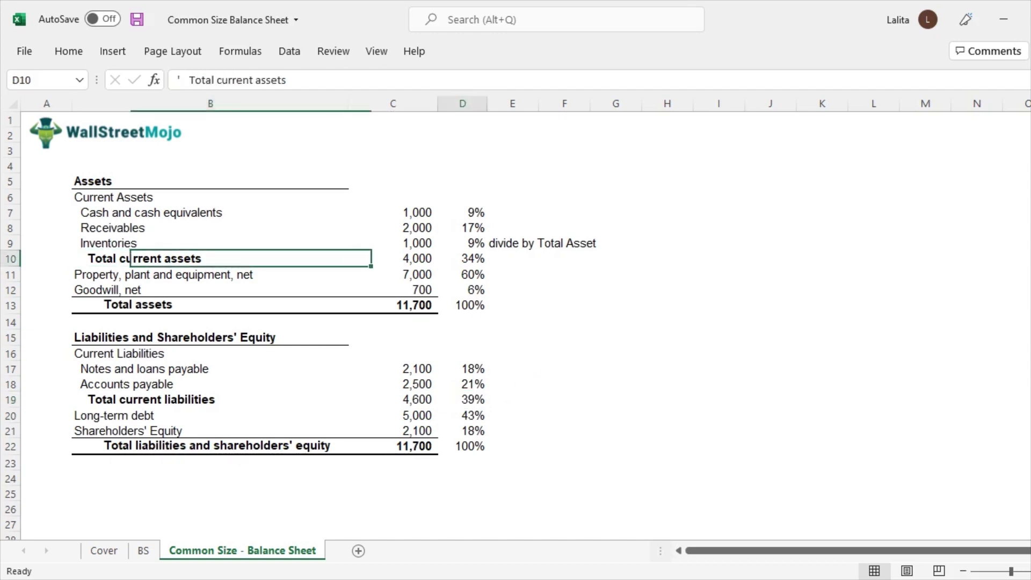
click(210, 400)
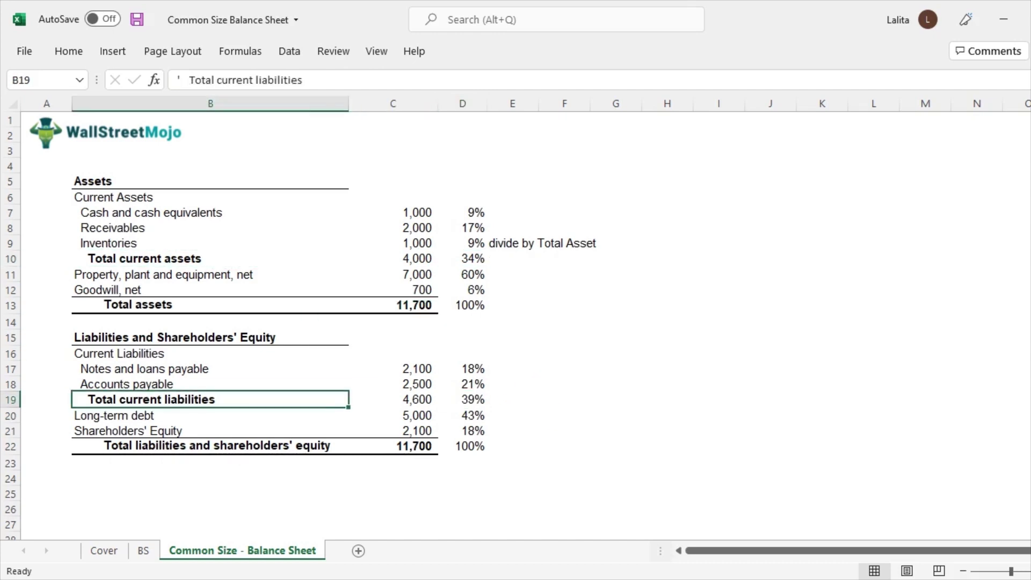
click(463, 400)
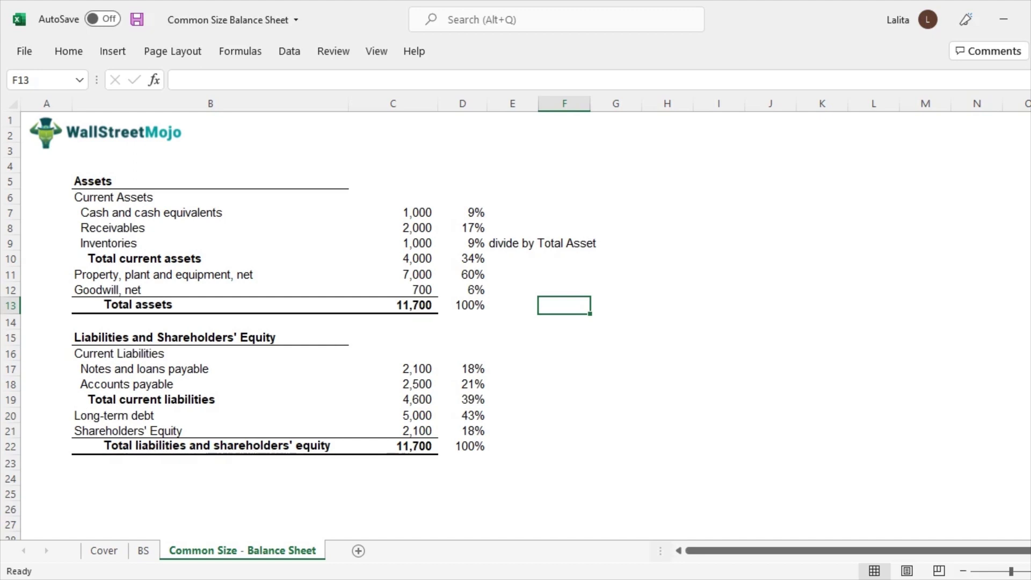
Step: Enter the formula note "Line Item / Total Assets" in F13 beside the Total assets row
text(Line Item)
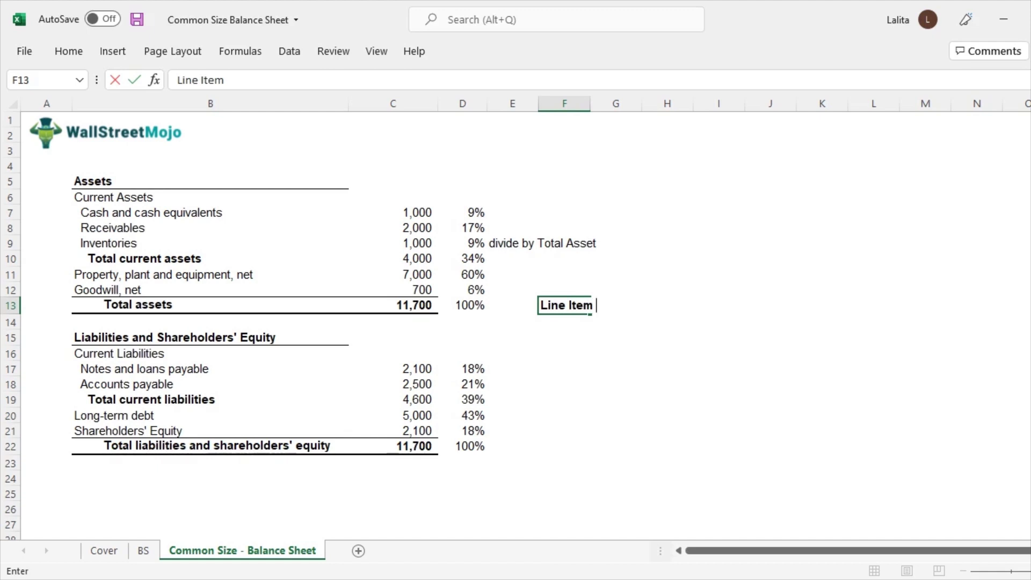
text( / Total)
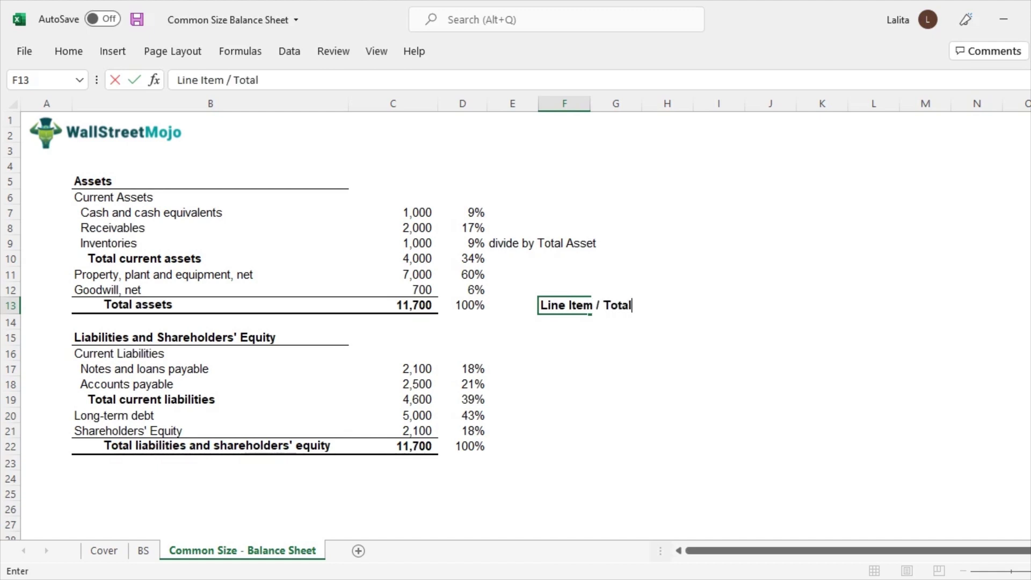
text( Assets)
key(ctrl+Return)
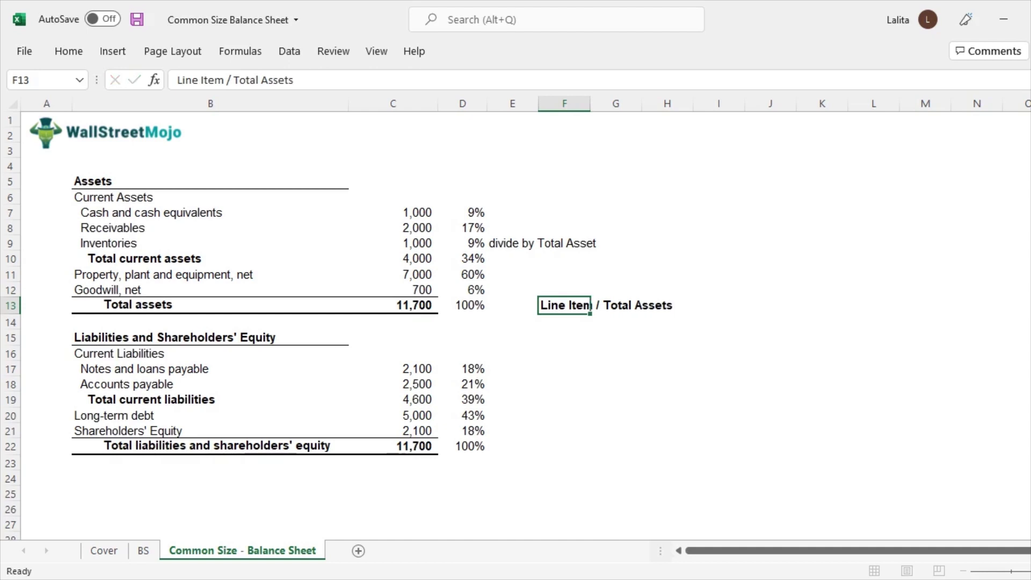
key(Down)
Step: Compare the total assets amount in C13 with total liabilities and shareholders' equity in C22
click(394, 305)
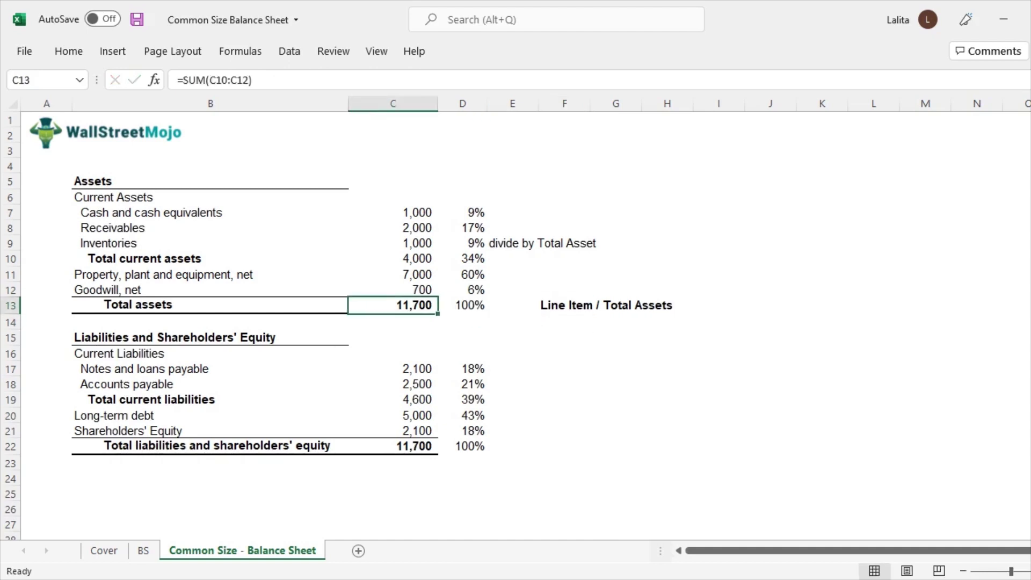
click(225, 446)
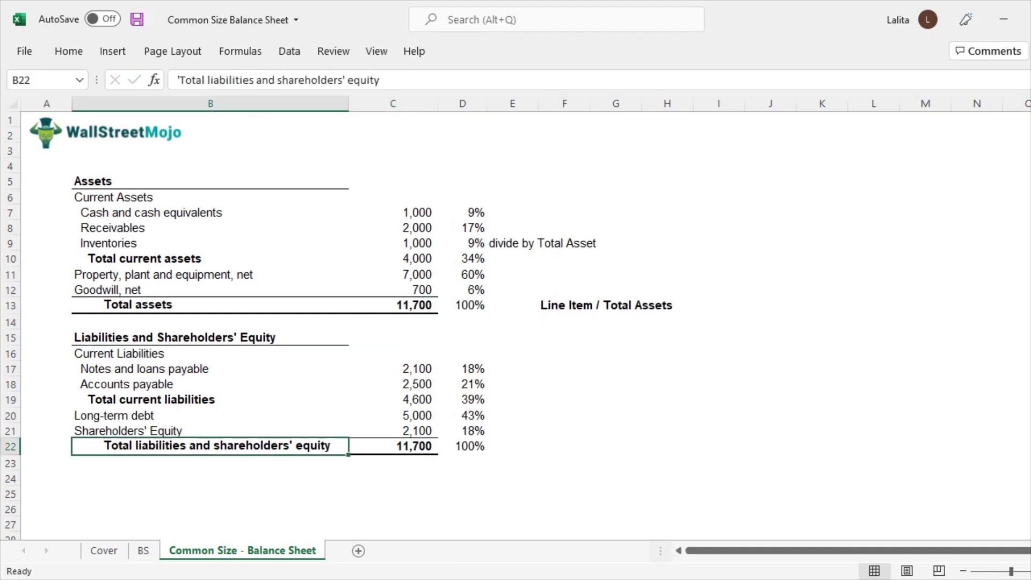
click(394, 446)
click(394, 305)
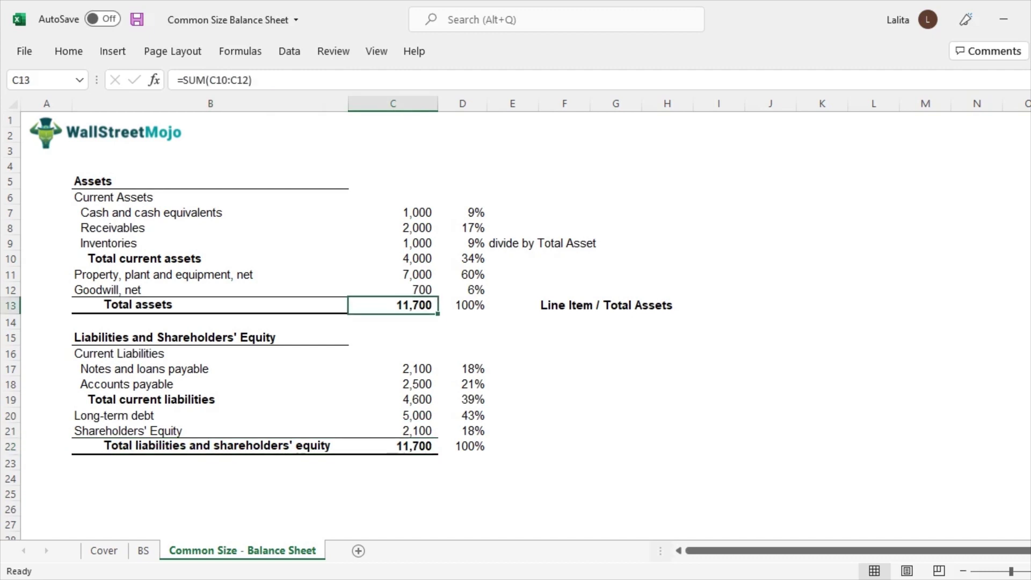
click(393, 446)
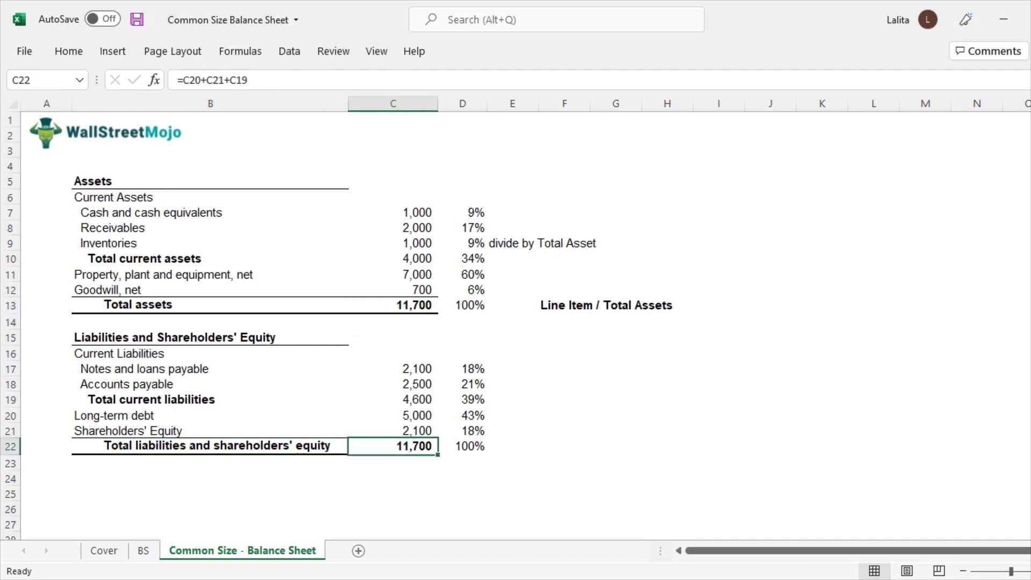
Step: Append "x 100" to the formula note in F13 so it reads "Line Item / Total Assets x 100"
double_click(564, 306)
click(677, 305)
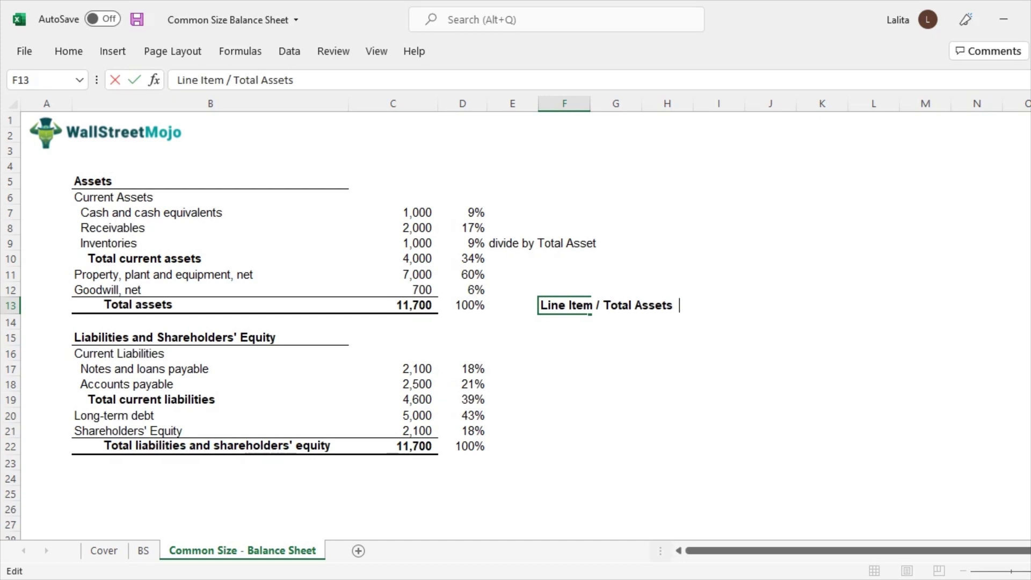
text(x 100)
key(Return)
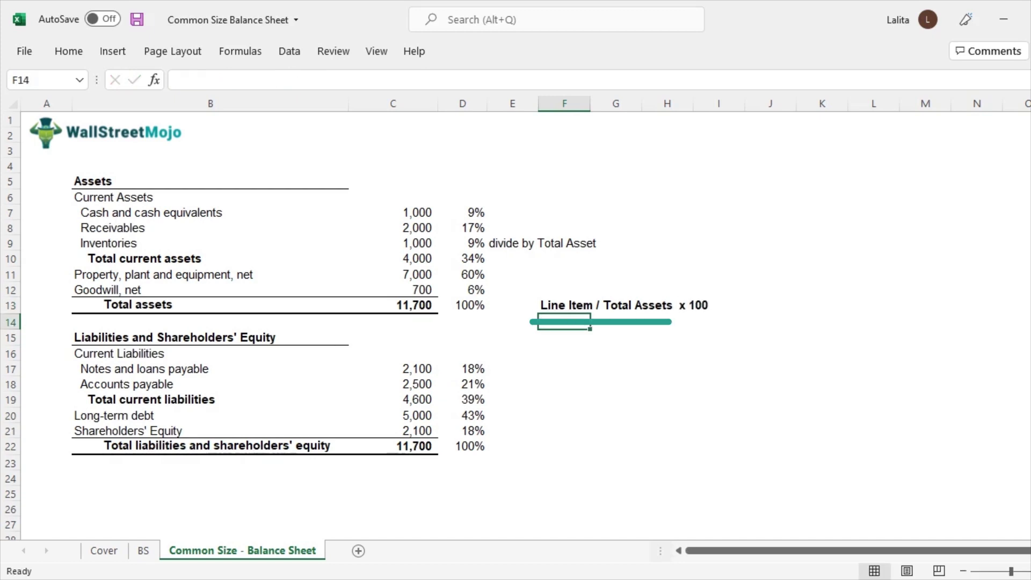
Step: Check the number format of the percentages in D7:D22 and review the D7 formula against the note in F13
drag(462, 213, 462, 446)
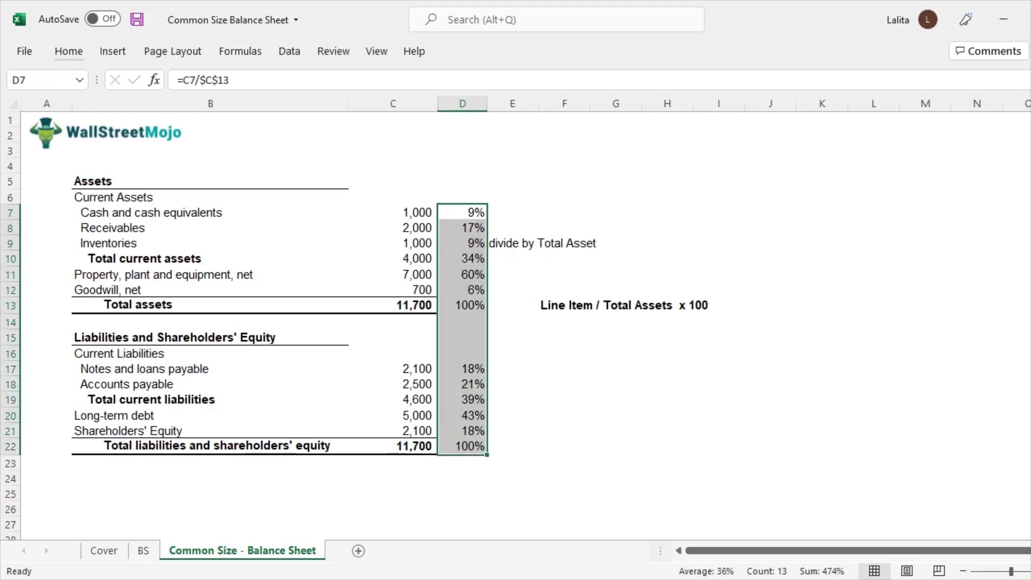
click(68, 51)
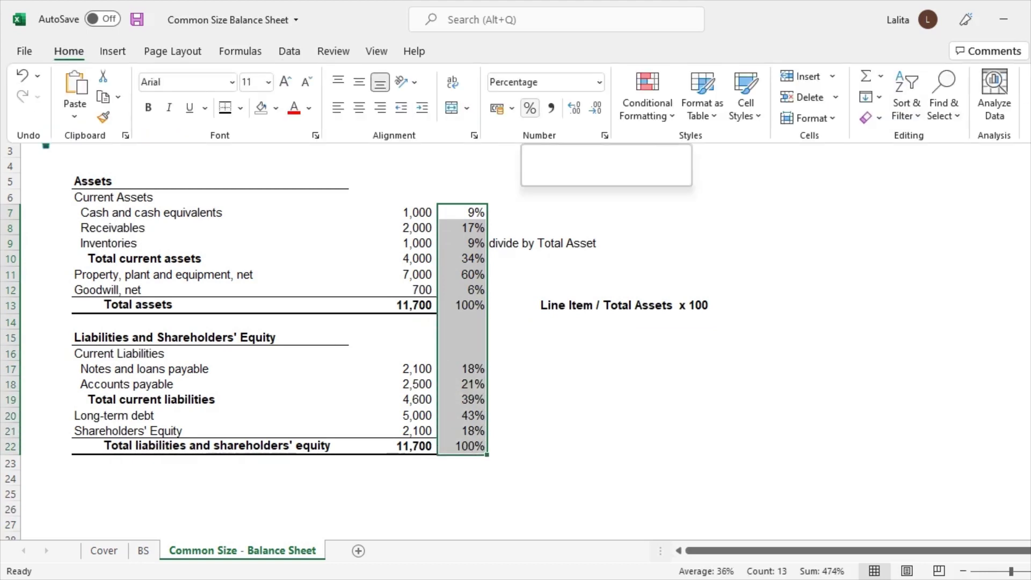
click(463, 212)
click(463, 212)
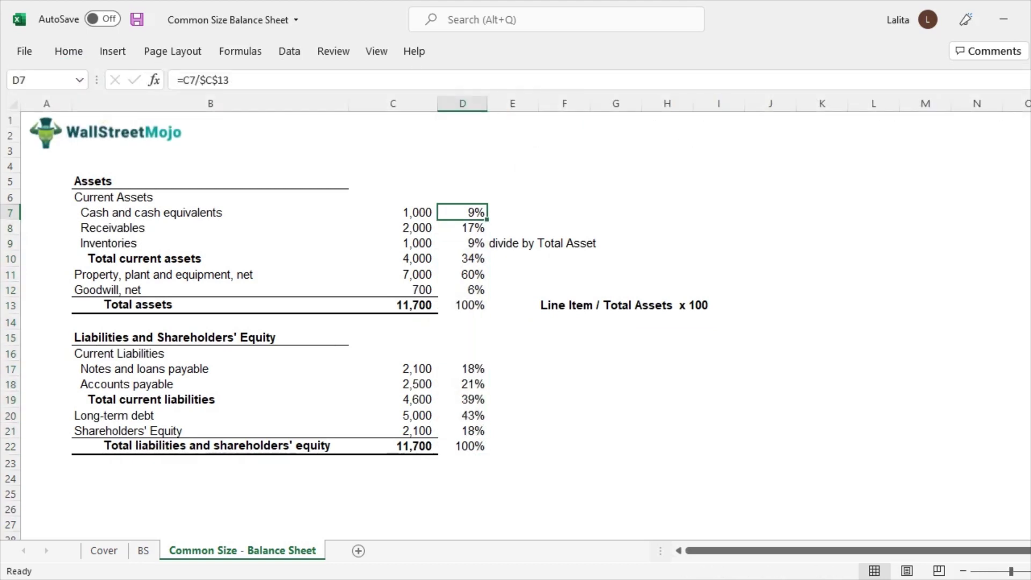
click(590, 305)
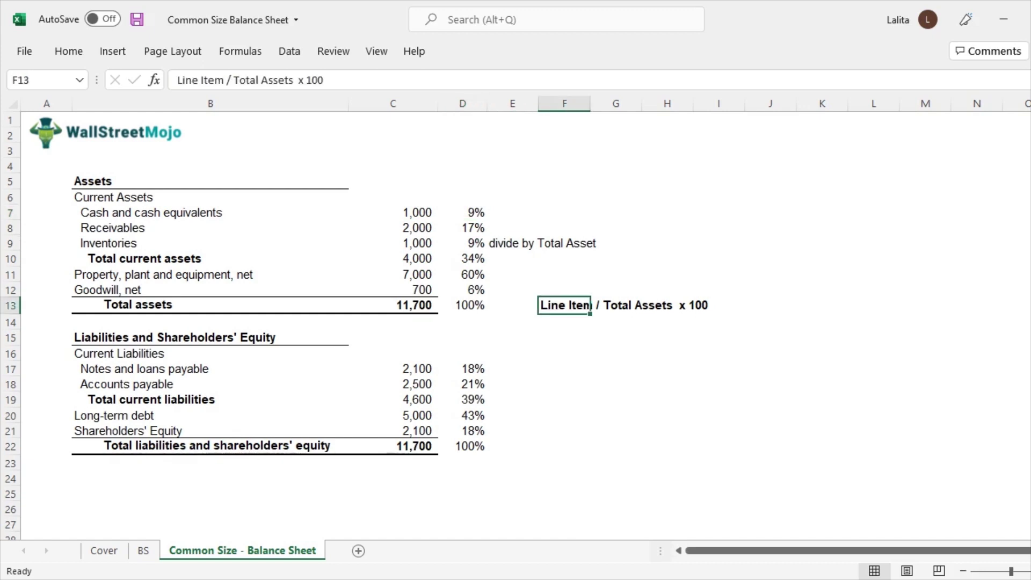
double_click(591, 305)
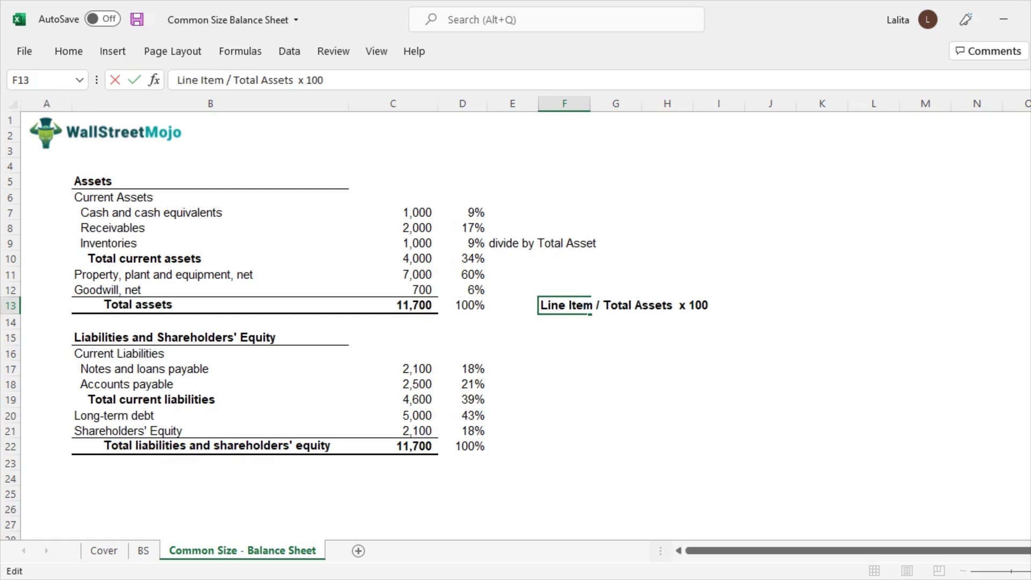
key(Return)
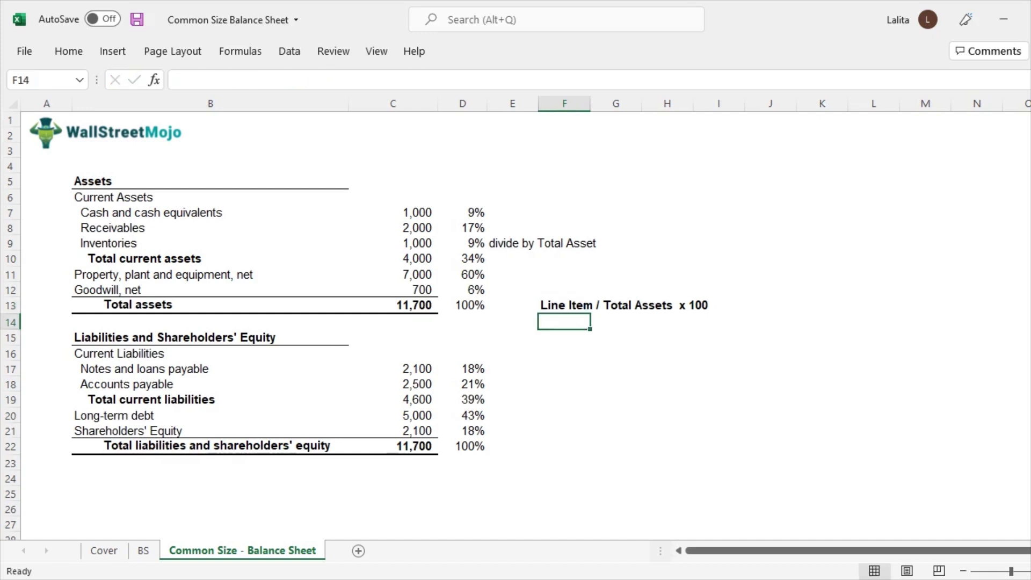
click(564, 305)
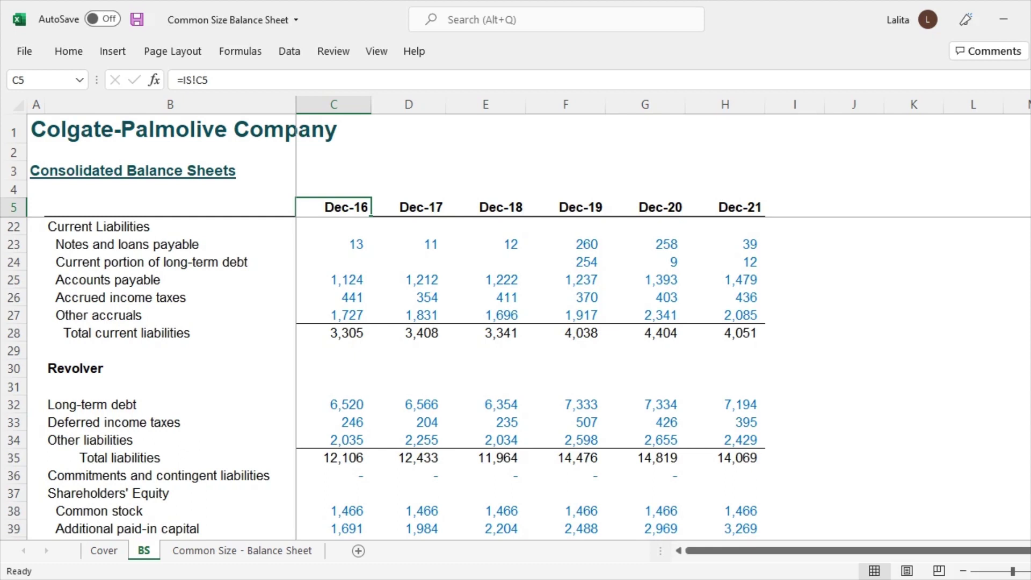
Step: Examine the Colgate-Palmolive asset items on the BS sheet, from cash and cash equivalents down to total assets
click(334, 244)
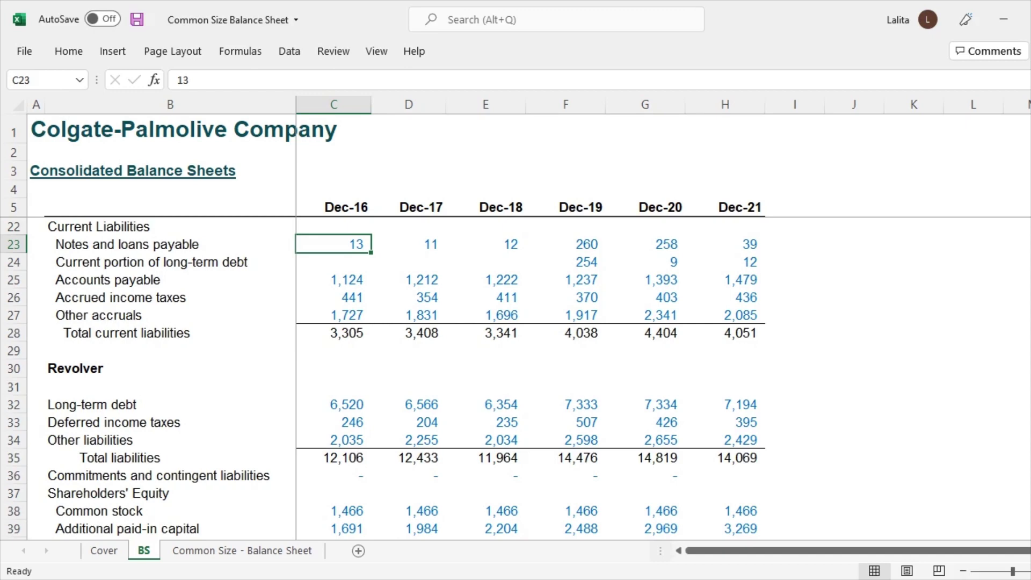
scroll(334, 376, up, 6)
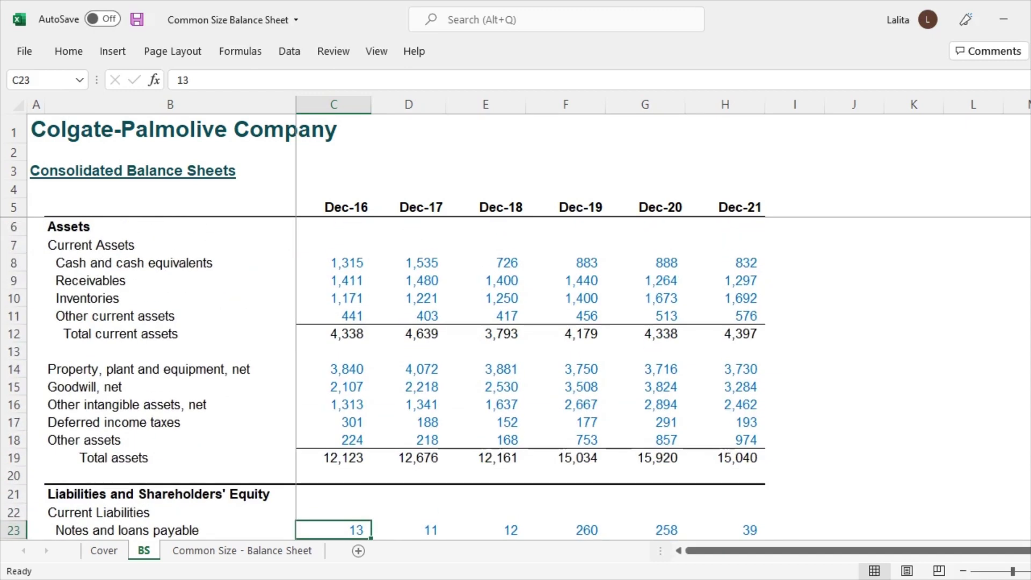
click(170, 262)
key(Down)
key(Down)
key(Down)
key(Down)
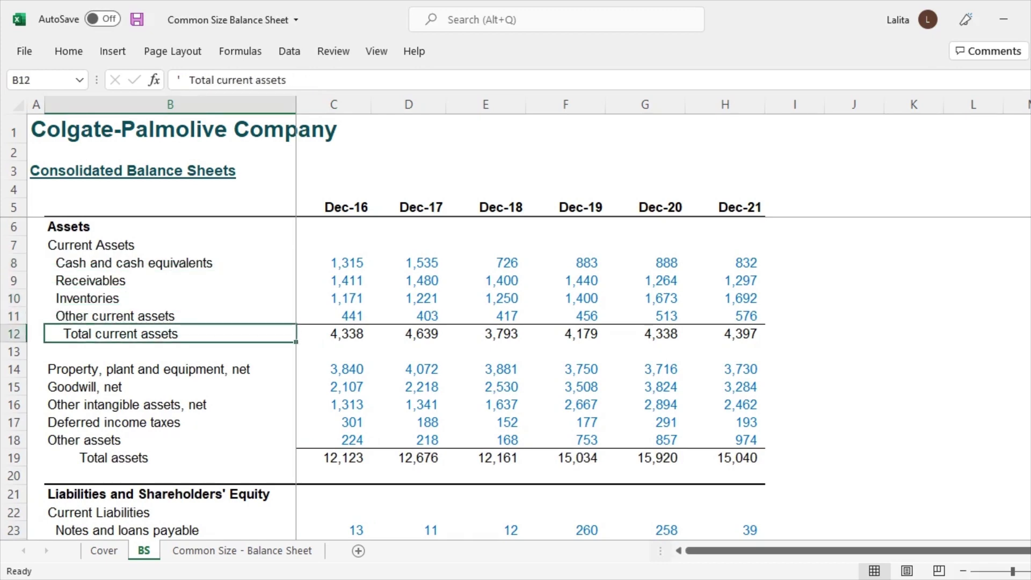
scroll(170, 376, down, 1)
click(170, 386)
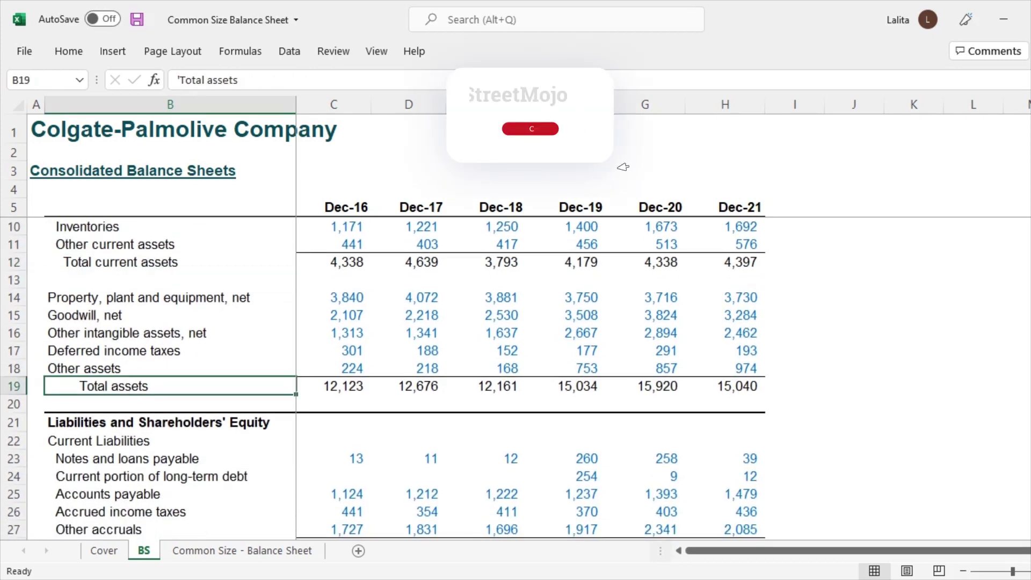
Step: Compare Colgate-Palmolive's cash and cash equivalents with total assets for Dec-21 and Dec-20, and view the liabilities section
scroll(516, 376, up, 1)
click(725, 262)
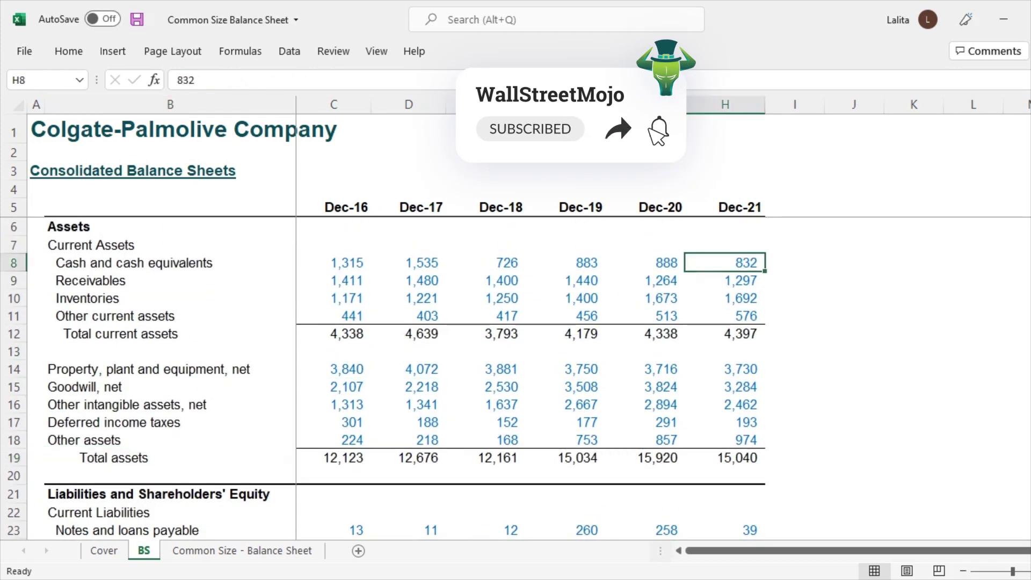
click(725, 104)
click(726, 263)
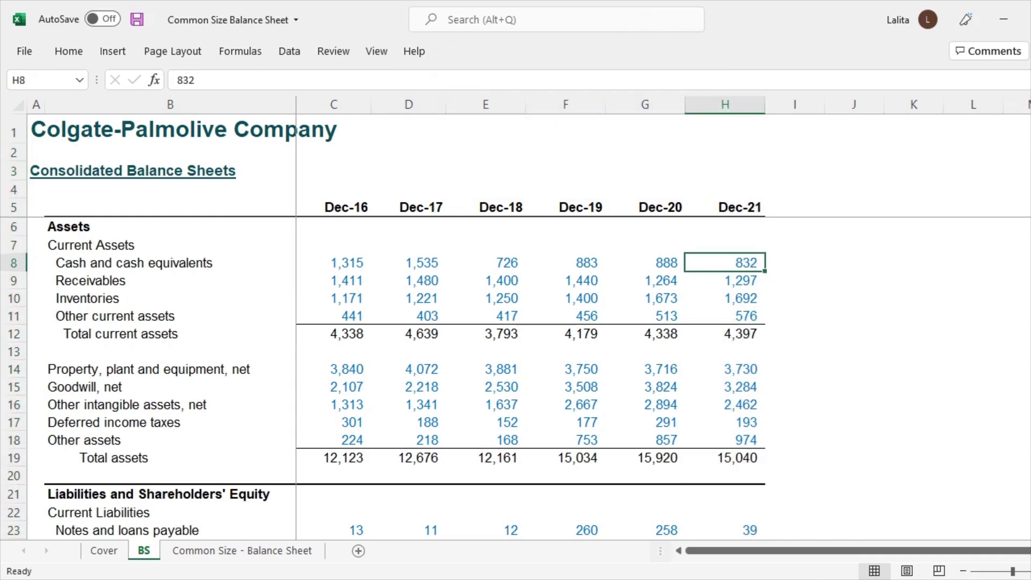
click(725, 458)
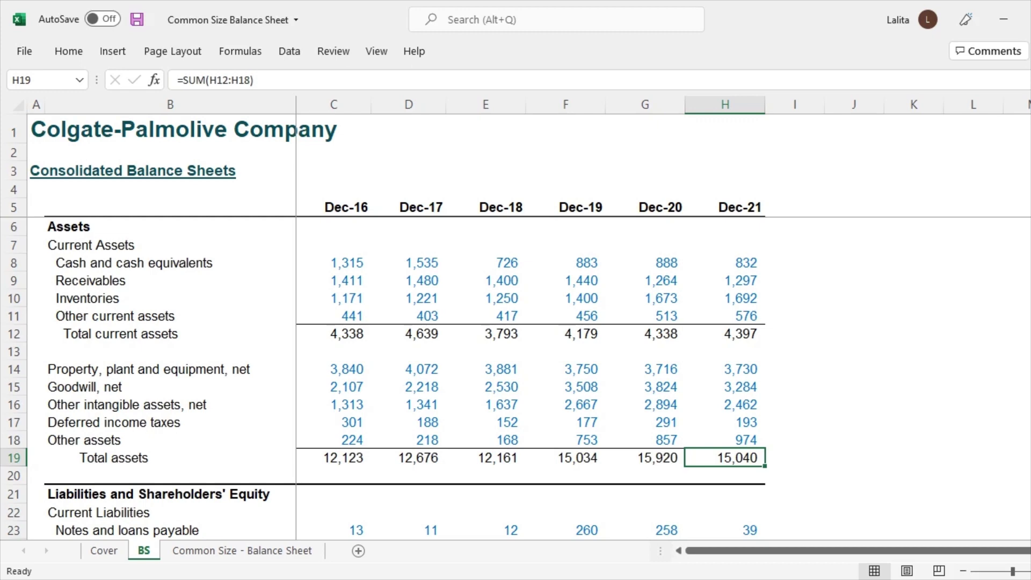
click(645, 263)
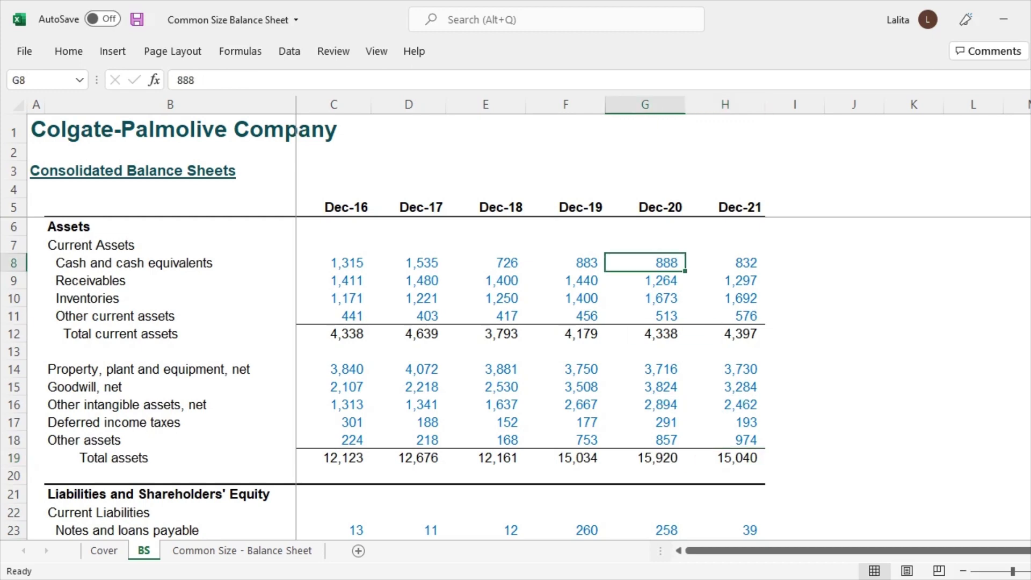
click(646, 458)
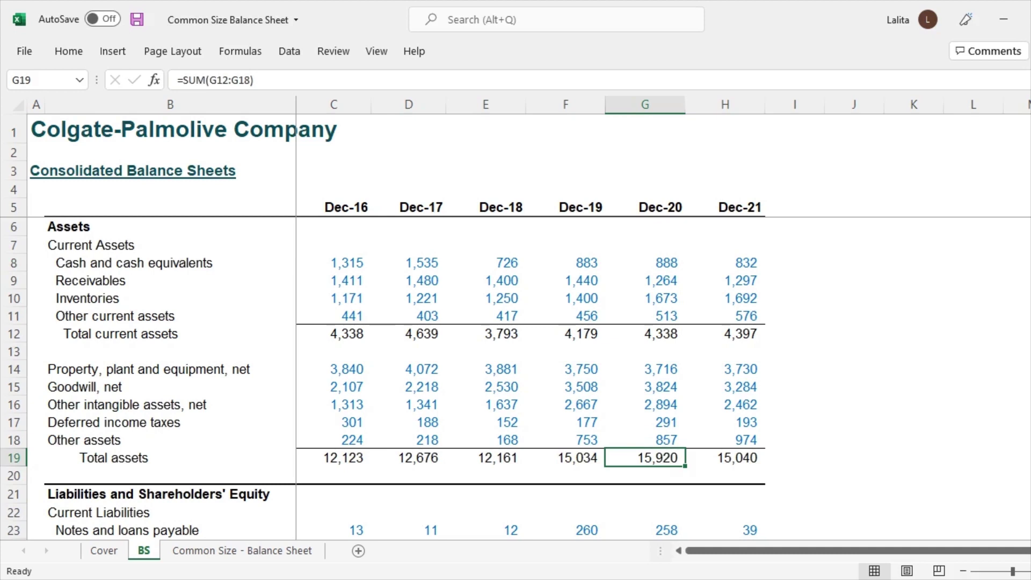
click(170, 263)
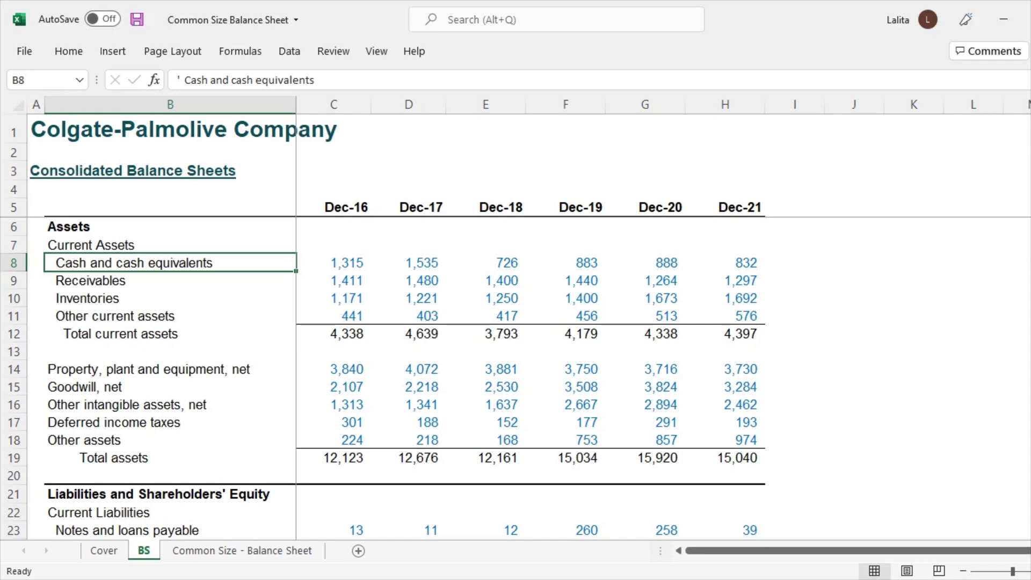
scroll(384, 377, down, 7)
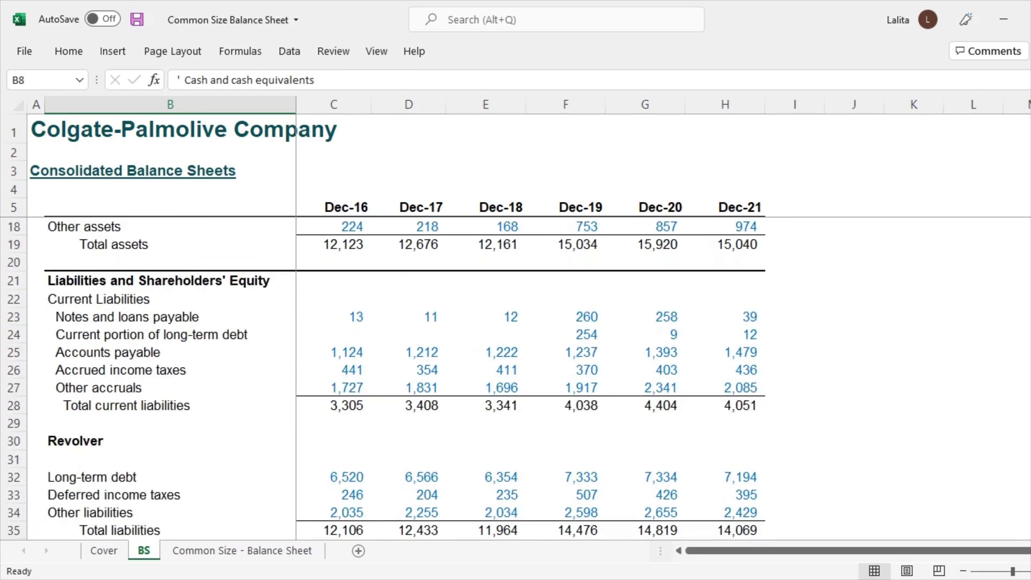
Step: Calculate Dec-21 cash and cash equivalents as a share of total assets in H55 with =H8/H19, and review the formula
scroll(383, 377, down, 8)
scroll(383, 377, up, 1)
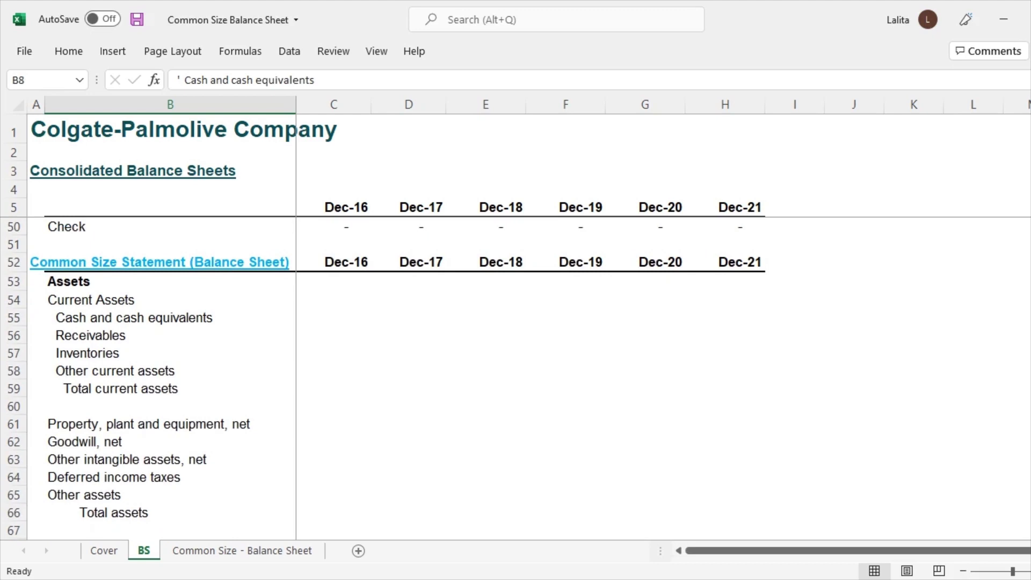
click(334, 318)
click(725, 317)
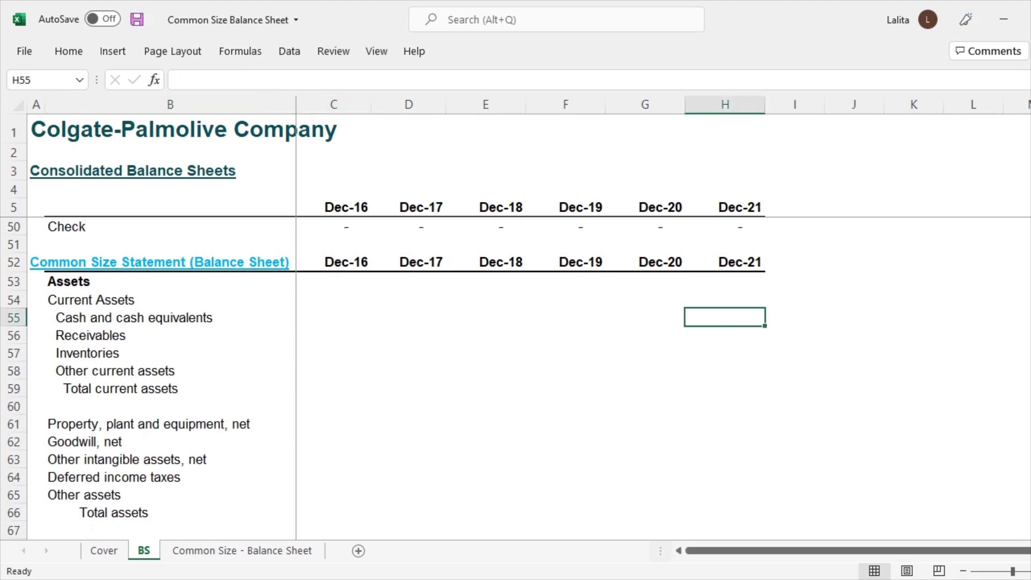
text(=)
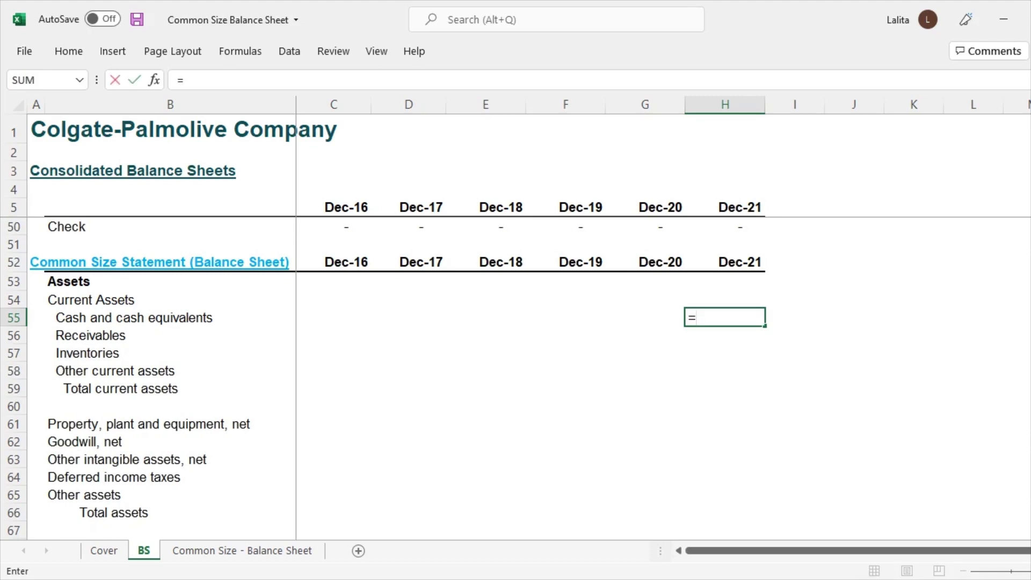
scroll(397, 376, up, 12)
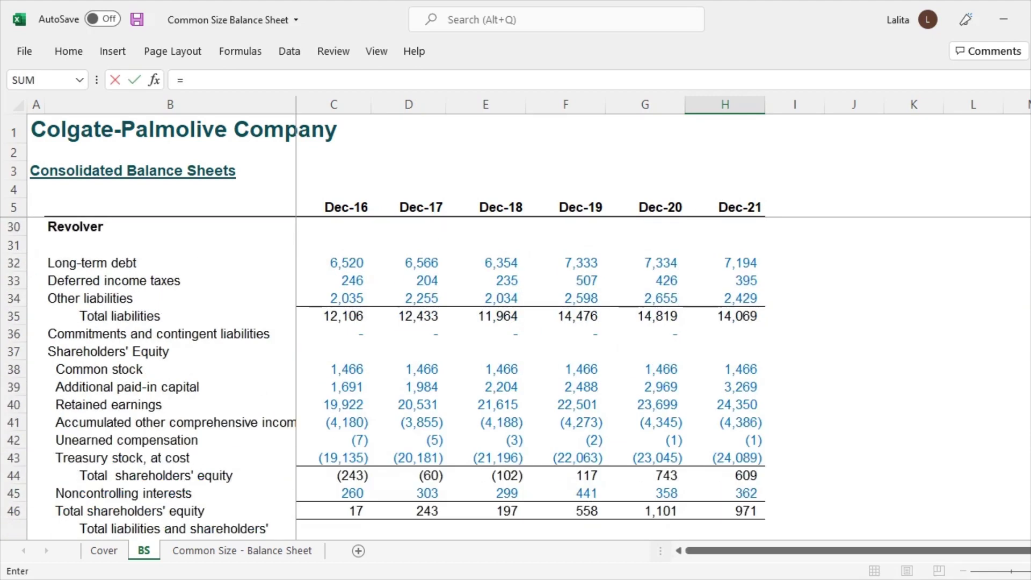
scroll(529, 379, up, 3)
click(725, 263)
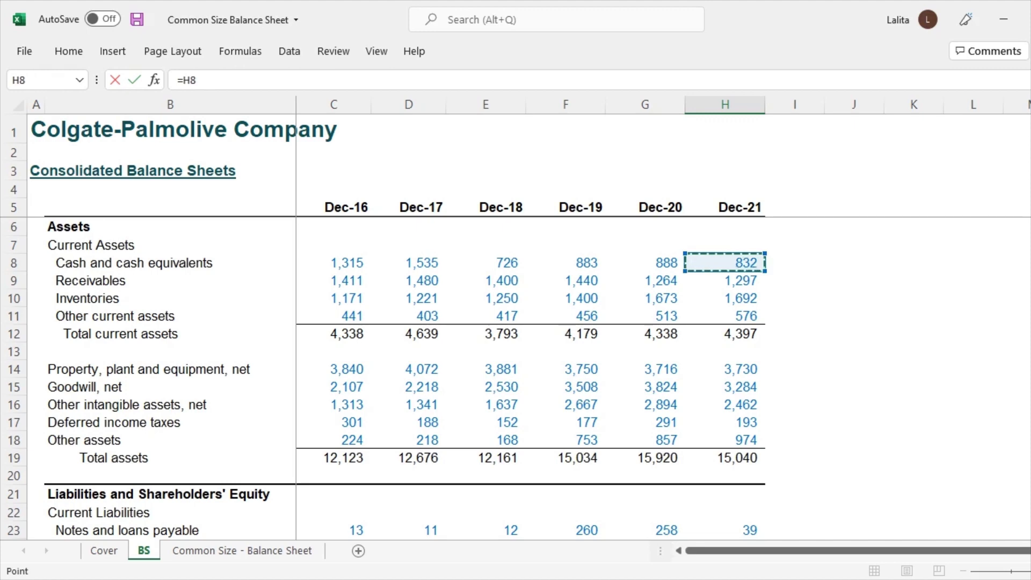
text(/)
scroll(398, 376, down, 2)
click(725, 386)
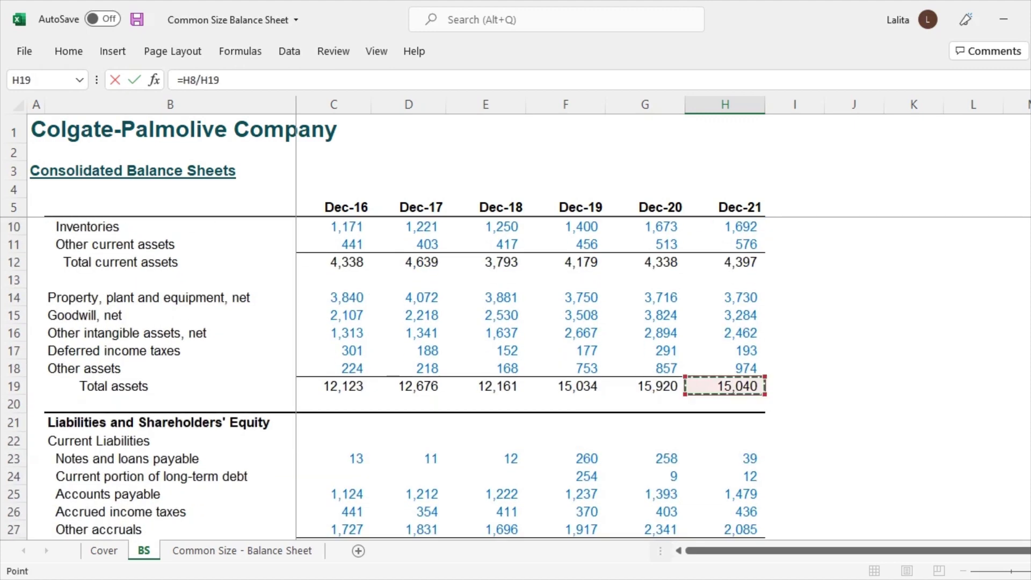
key(Return)
scroll(398, 376, down, 11)
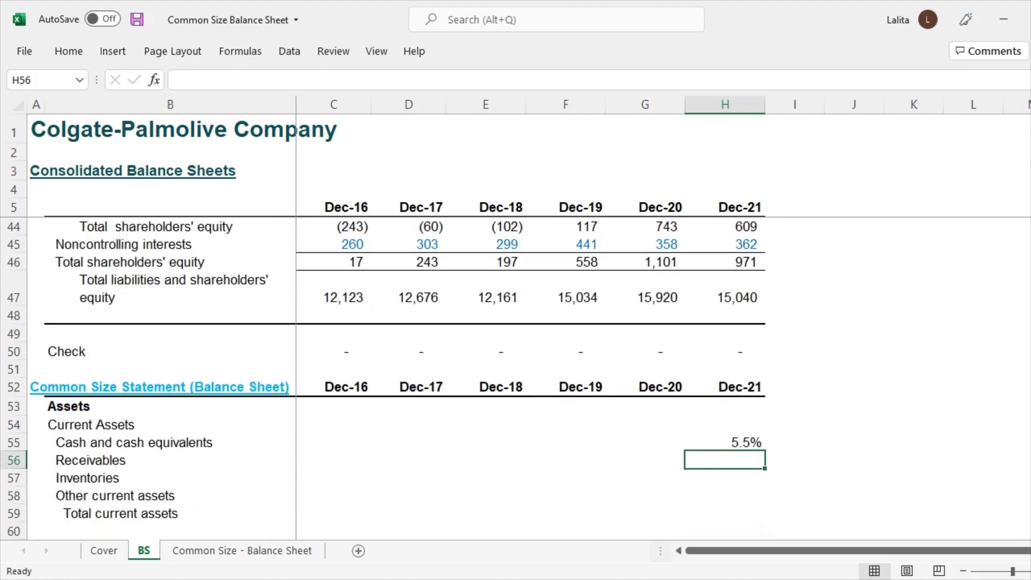
click(725, 443)
key(F2)
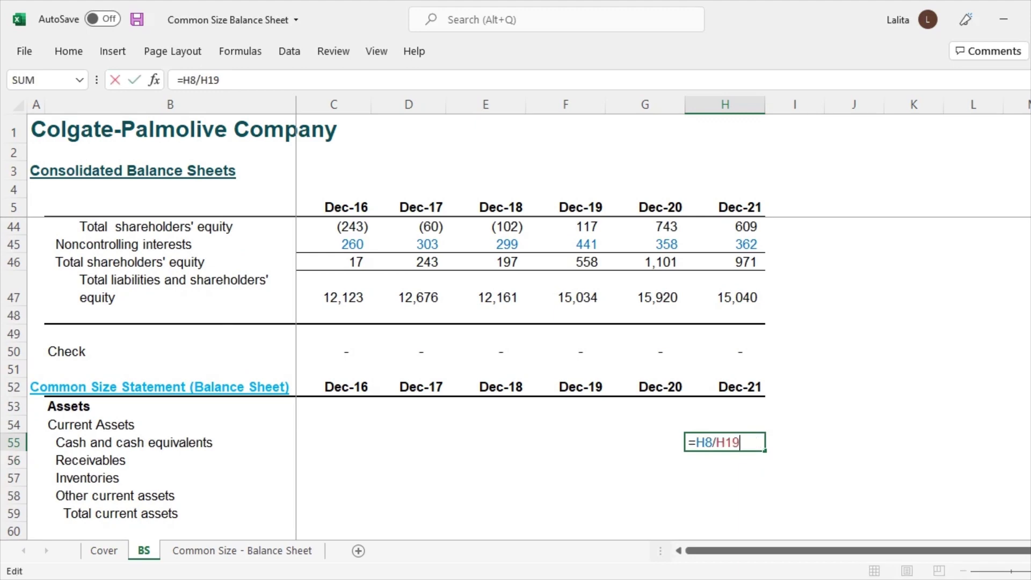
key(Escape)
Step: Calculate Dec-20 cash and cash equivalents as a share of total assets in G55 with =G8/G19
click(645, 443)
text(=)
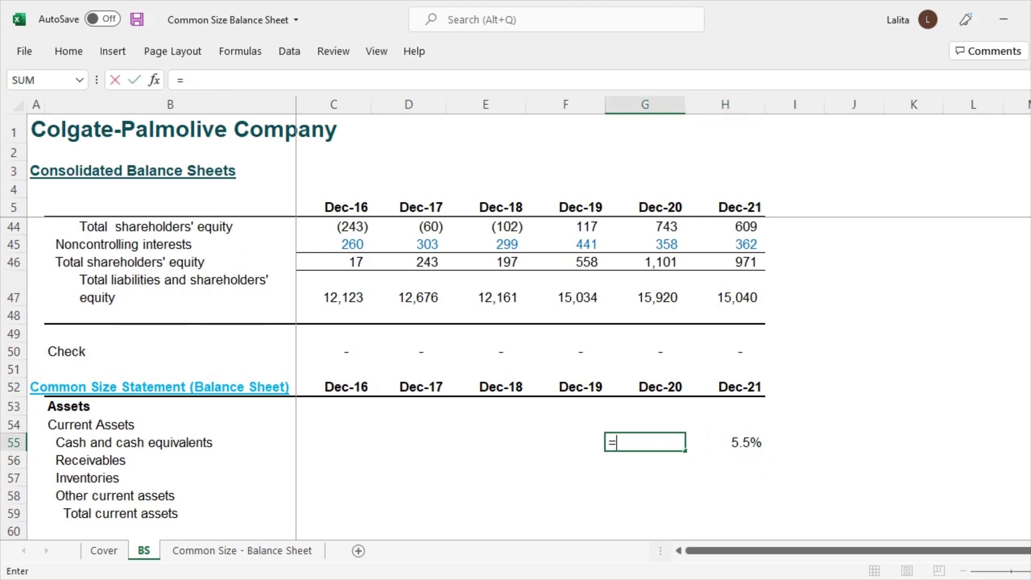
scroll(645, 376, up, 13)
click(645, 262)
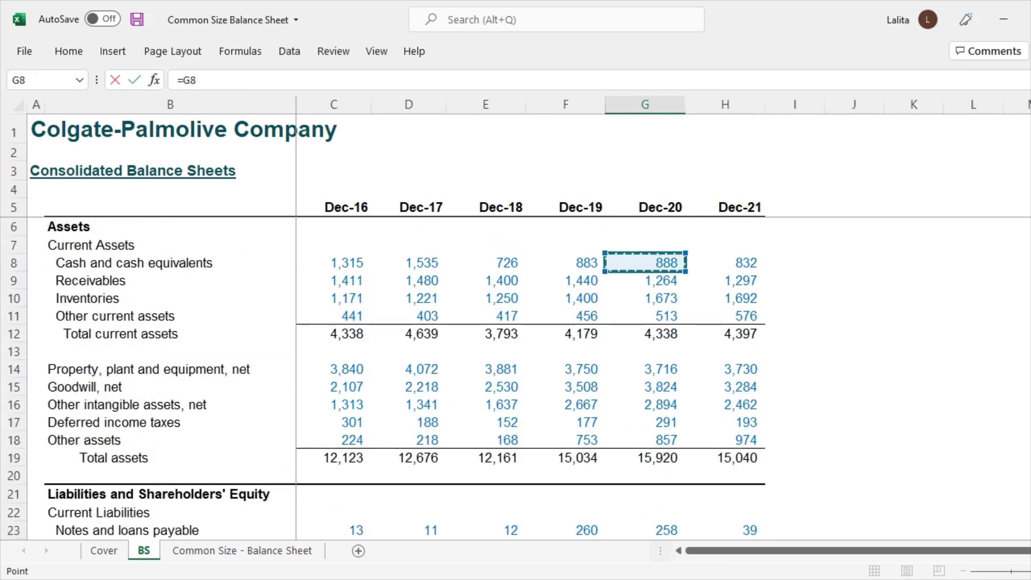
text(/)
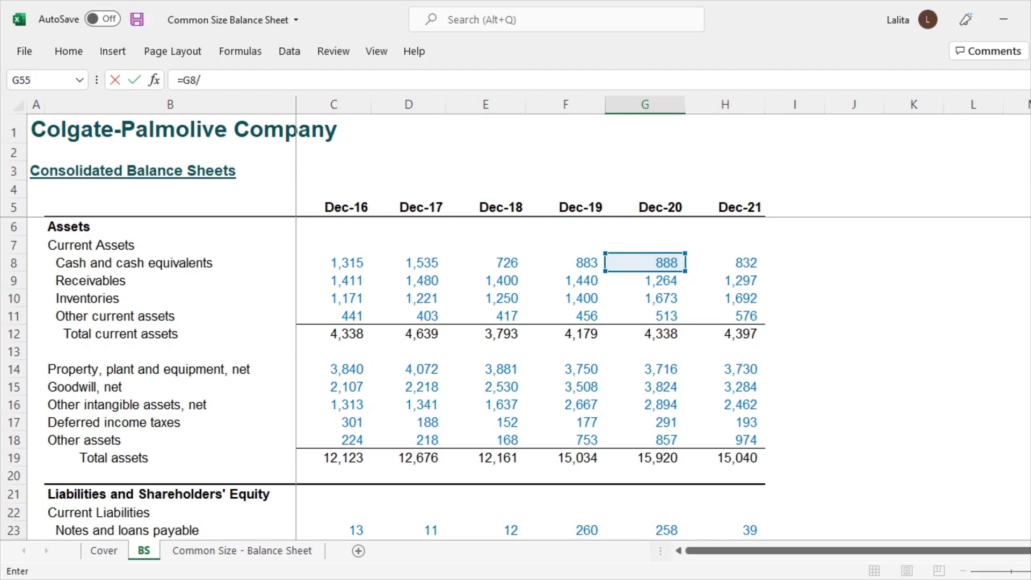
click(645, 459)
key(Return)
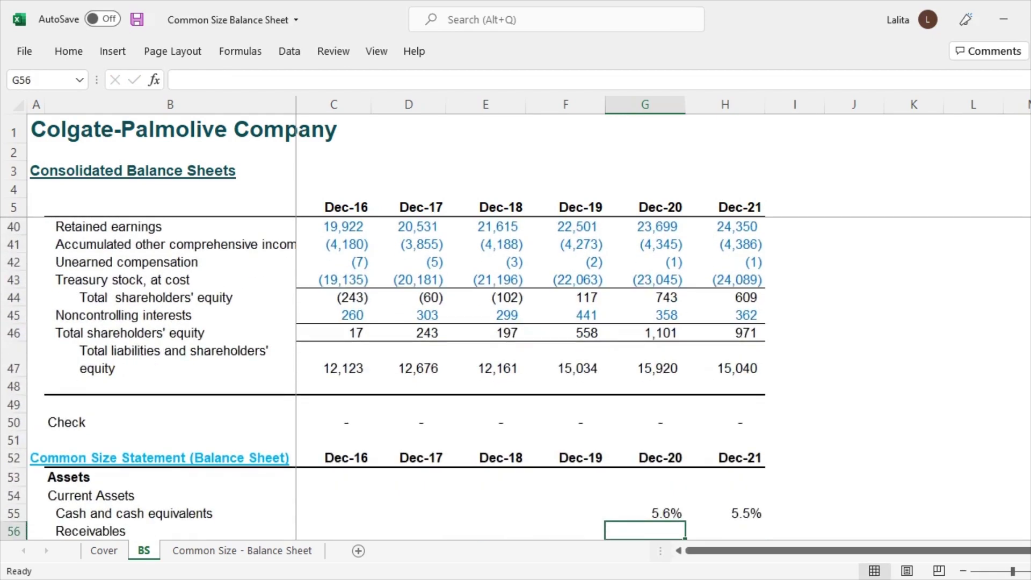
Step: Copy the H55 formula, with its total assets row locked as =H8/H$19, across C55:H94 of the common size statement
scroll(516, 376, down, 4)
key(Up)
key(Right)
key(ctrl+c)
key(Left)
key(Left)
key(Left)
key(Left)
key(Left)
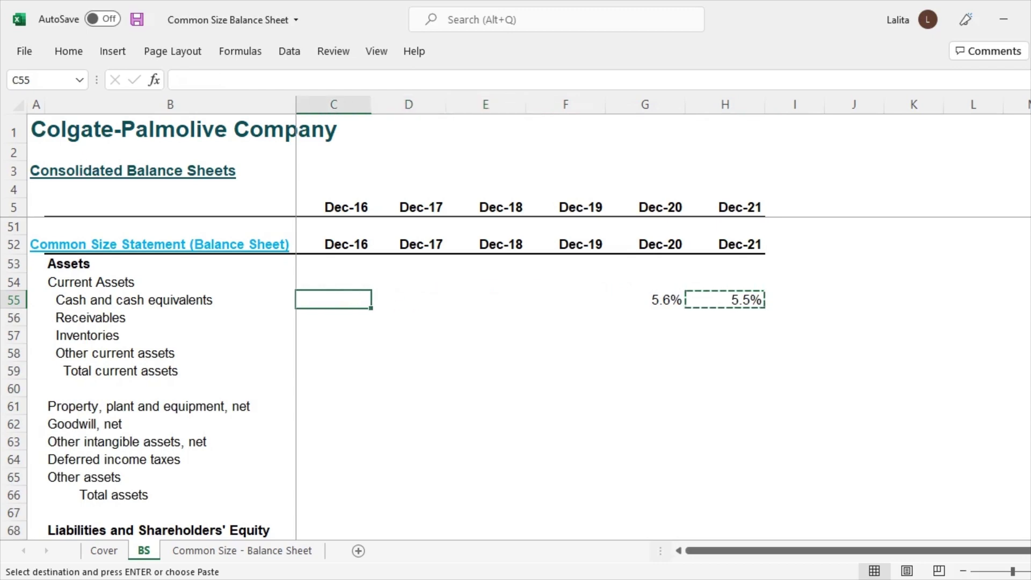
key(shift+Right)
key(shift+Right)
key(shift+Right)
key(shift+Right)
key(shift+Right)
key(shift+Down)
key(shift+Down)
key(shift+Down)
key(shift+Down)
key(shift+Down)
key(shift+Down)
key(shift+Down)
key(shift+Down)
key(shift+Down)
key(shift+Down)
key(shift+Down)
key(shift+Down)
key(shift+Down)
key(shift+Down)
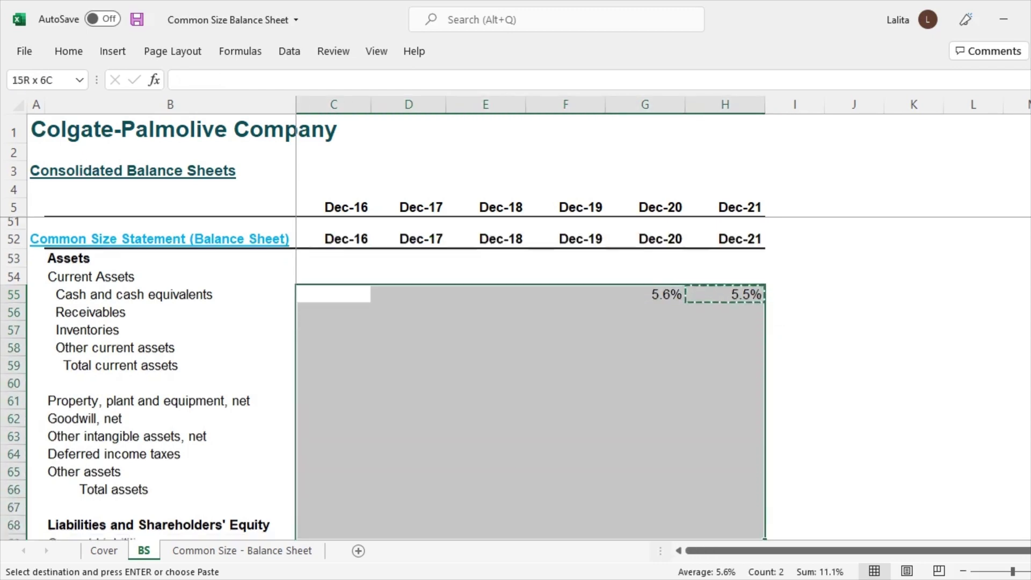
drag(749, 542, 748, 441)
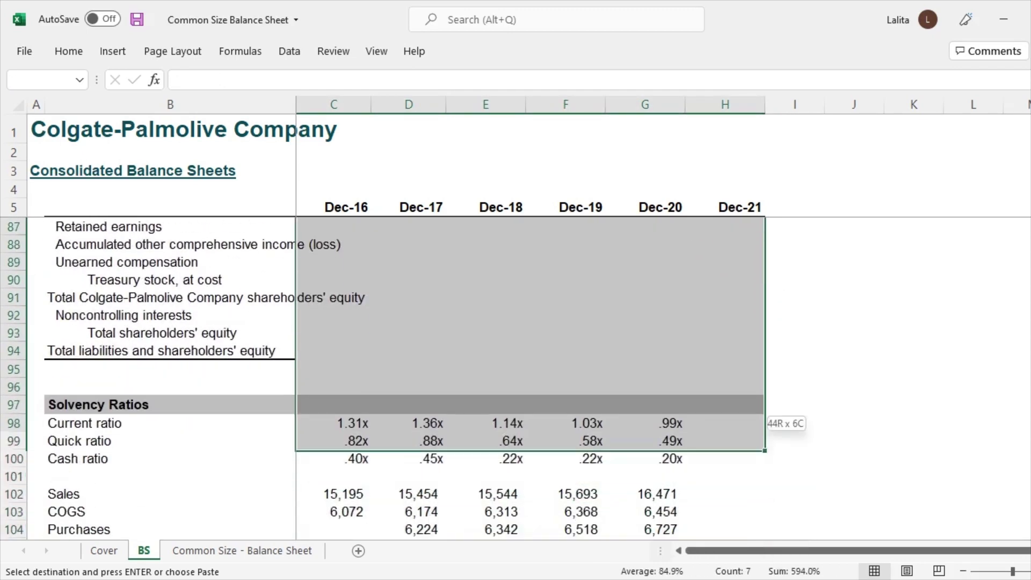
key(shift+Up)
key(shift+Up)
key(shift+Up)
key(shift+Up)
key(shift+Up)
key(shift+Up)
key(shift+Up)
key(shift+Down)
key(shift+Down)
key(ctrl+v)
key(Up)
key(Up)
key(Up)
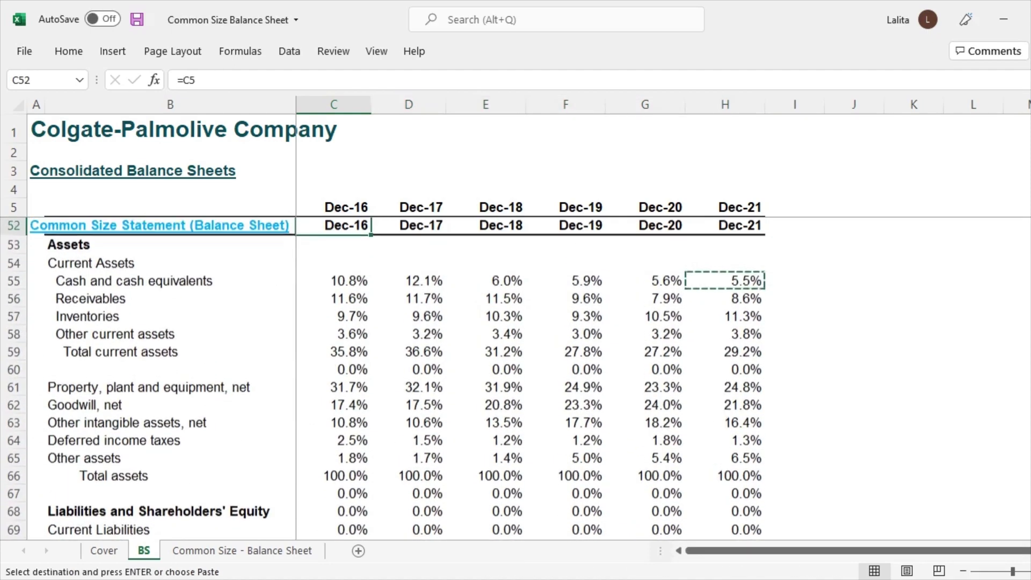
Step: Clear the pasted formulas in C83:H84, beside Commitments and contingent liabilities and the Shareholders' Equity heading
scroll(398, 376, down, 9)
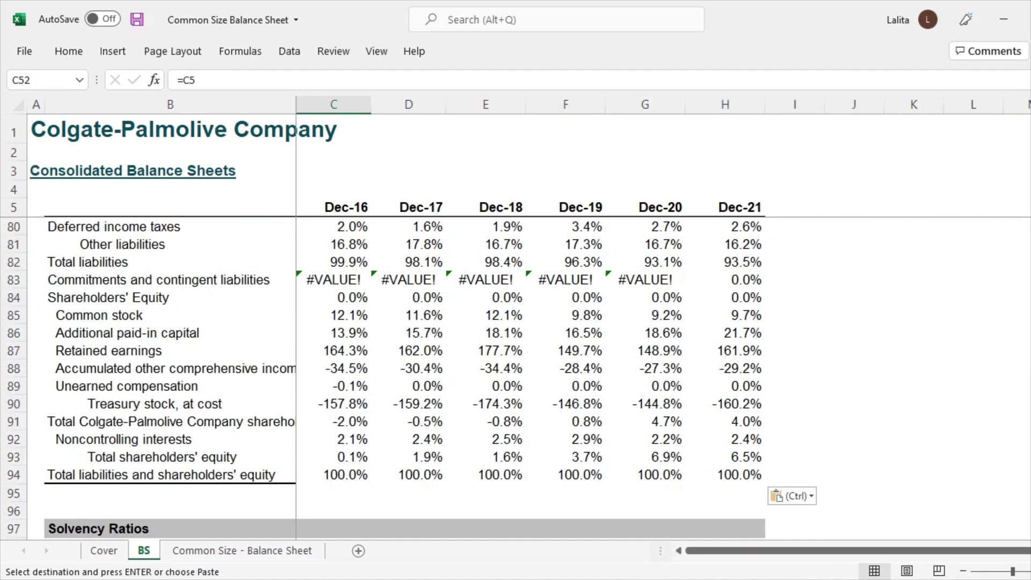
click(334, 280)
key(shift+Down)
key(ctrl+shift+Right)
key(Delete)
Step: Clear the pasted formulas in C76:H78, on the Revolver heading row and the blank rows around it
scroll(334, 280, up, 1)
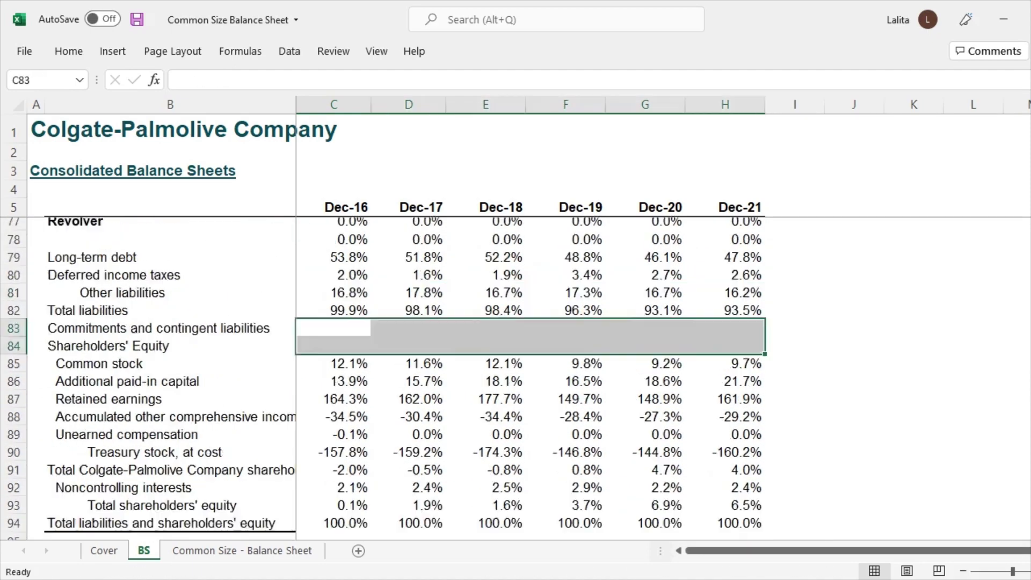
scroll(333, 369, up, 3)
click(334, 370)
key(shift+Down)
key(shift+Down)
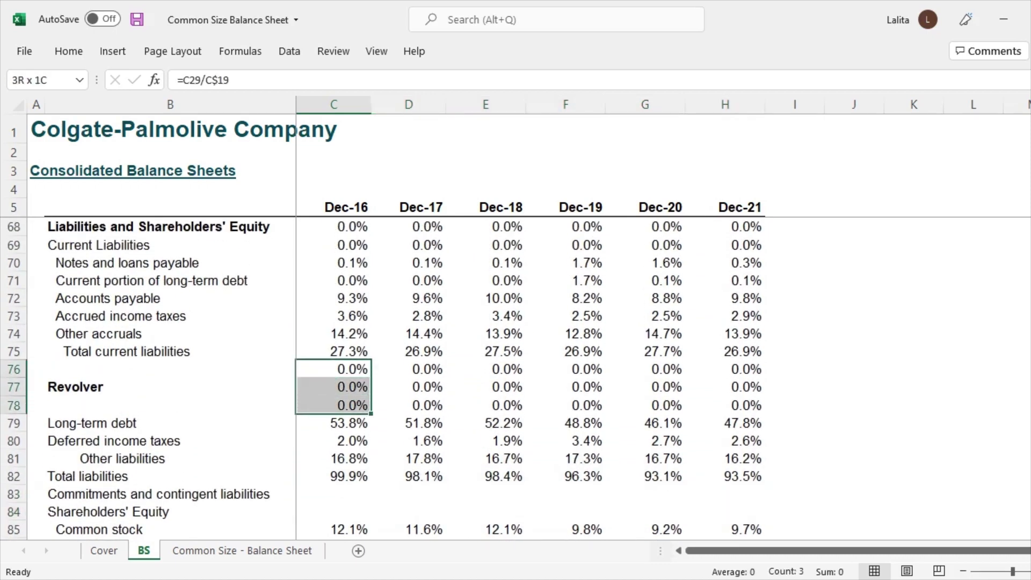
drag(333, 405, 725, 405)
key(Delete)
Step: Clear the pasted formulas in C67:H68, around the Liabilities and Shareholders' Equity heading, and in the blank row C60:H60
scroll(398, 376, up, 3)
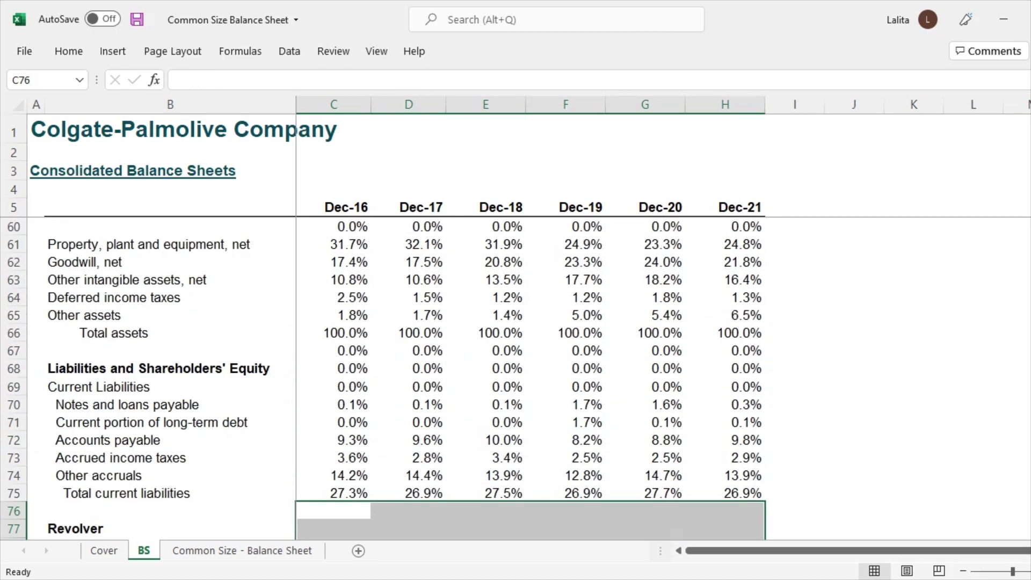
click(334, 350)
key(shift+Down)
key(ctrl+shift+Right)
key(Delete)
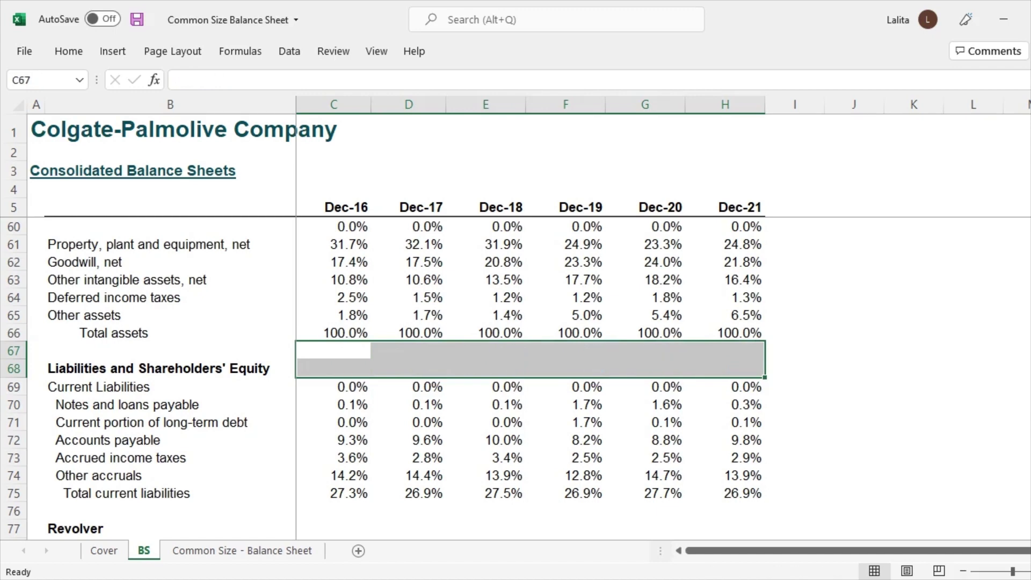
scroll(398, 376, up, 1)
click(334, 297)
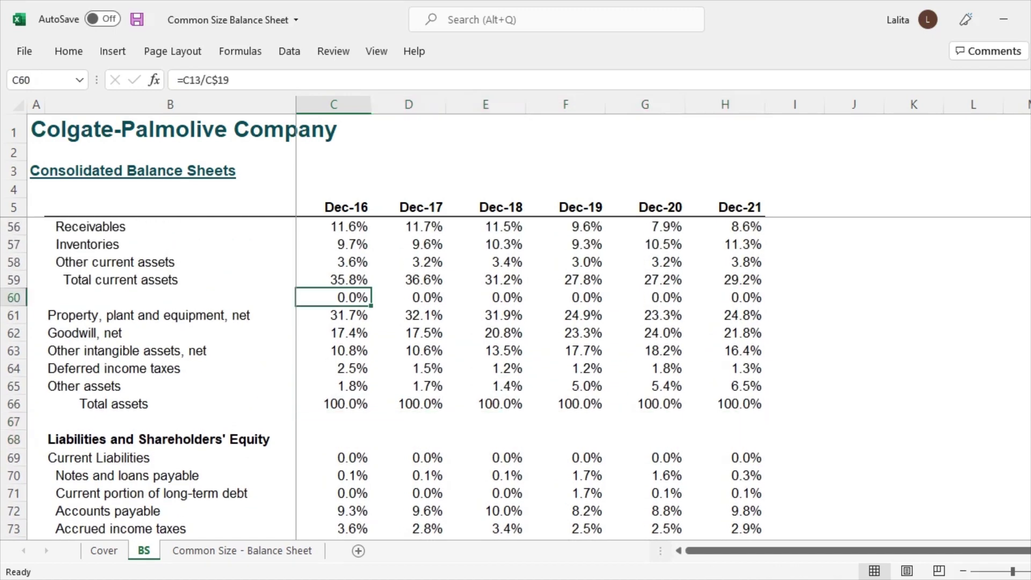
key(ctrl+shift+Right)
key(Delete)
Step: Review the common size asset percentages and compare cash and cash equivalents between Dec-16 and Dec-21
scroll(397, 376, up, 1)
click(333, 300)
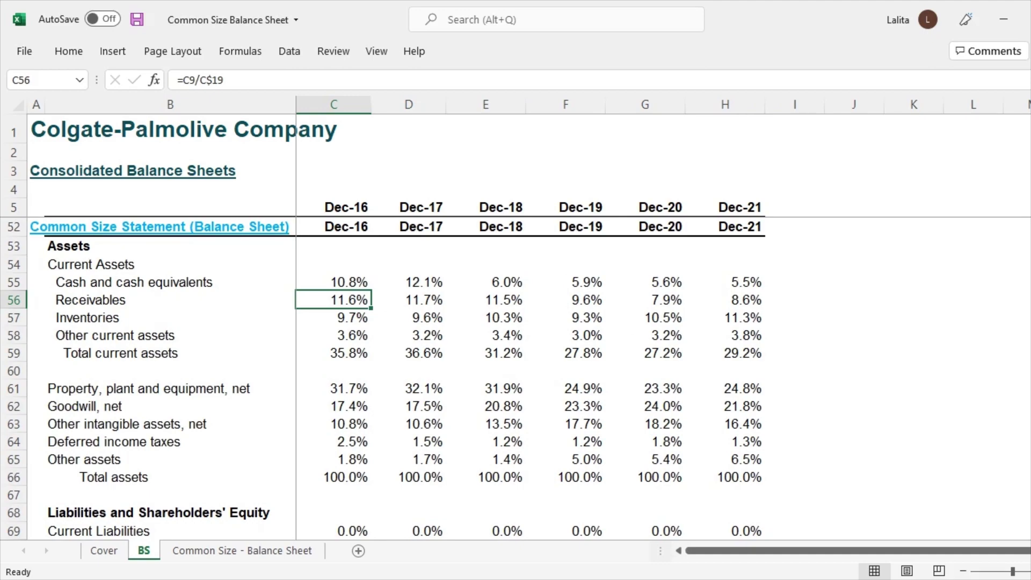
scroll(397, 377, up, 11)
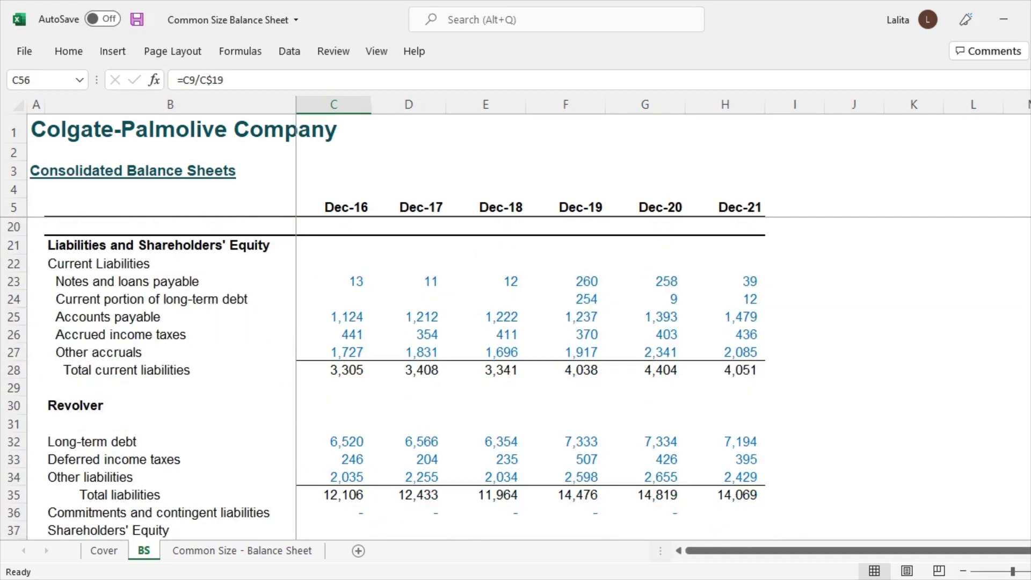
scroll(397, 376, down, 11)
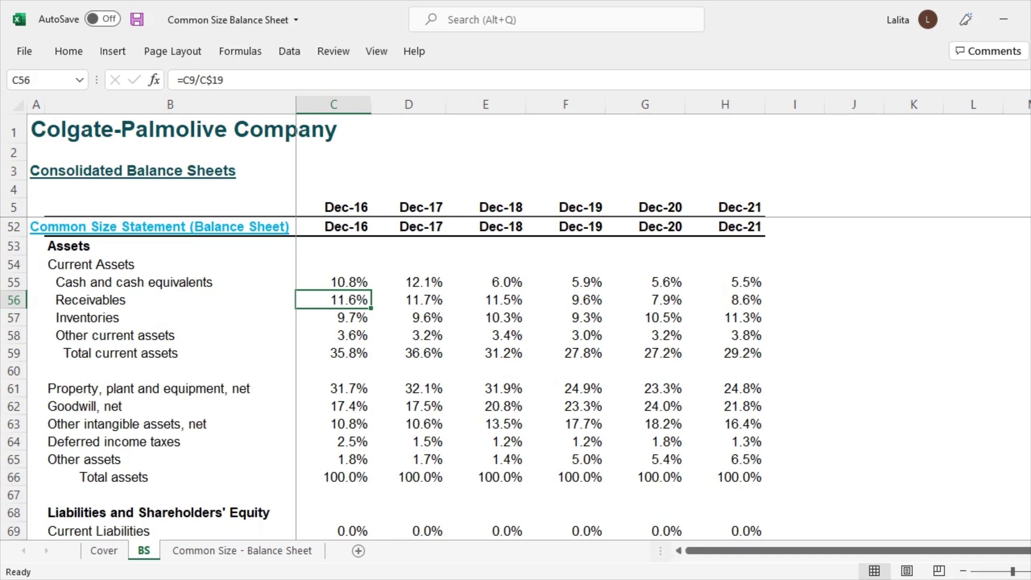
click(171, 283)
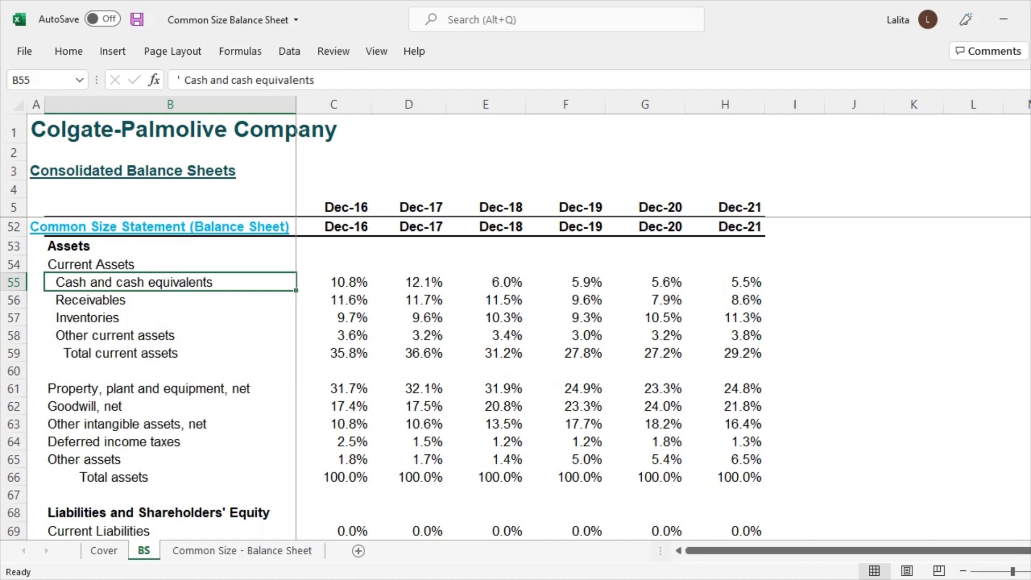
click(334, 282)
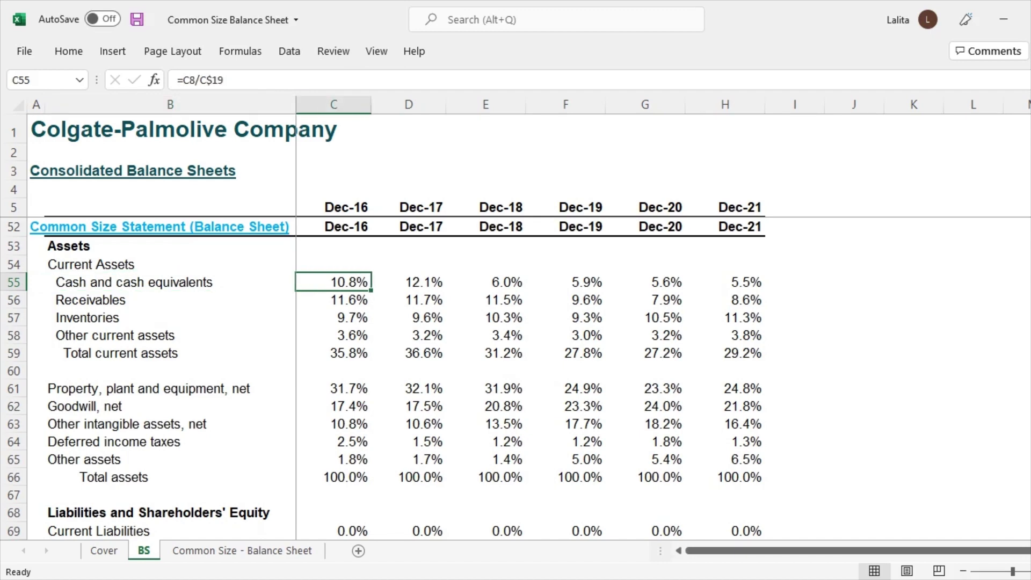
click(726, 282)
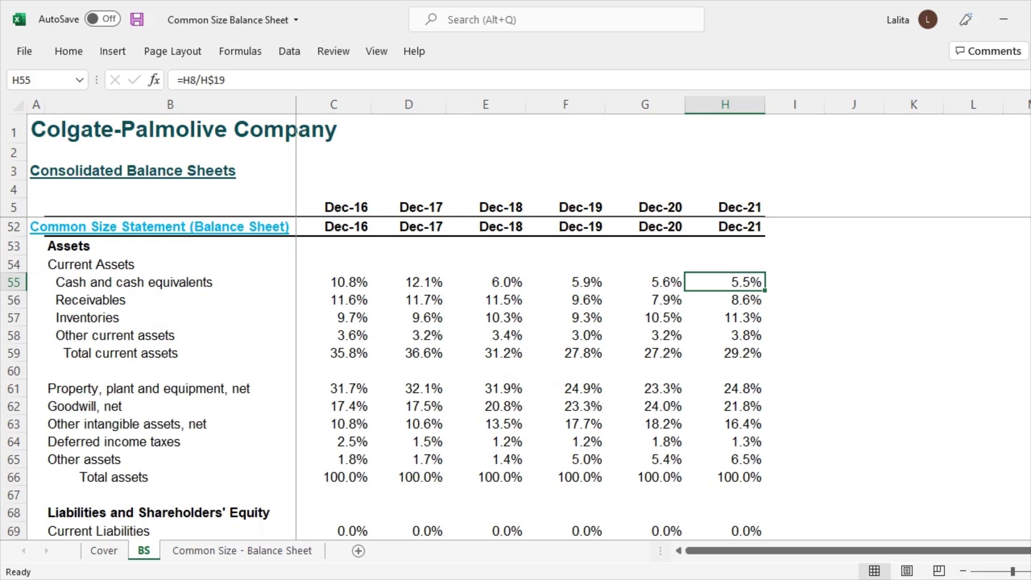
Step: Compare the property, plant and equipment percentages for Dec-16 and Dec-21, check goodwill, and view the liabilities section
scroll(397, 379, down, 1)
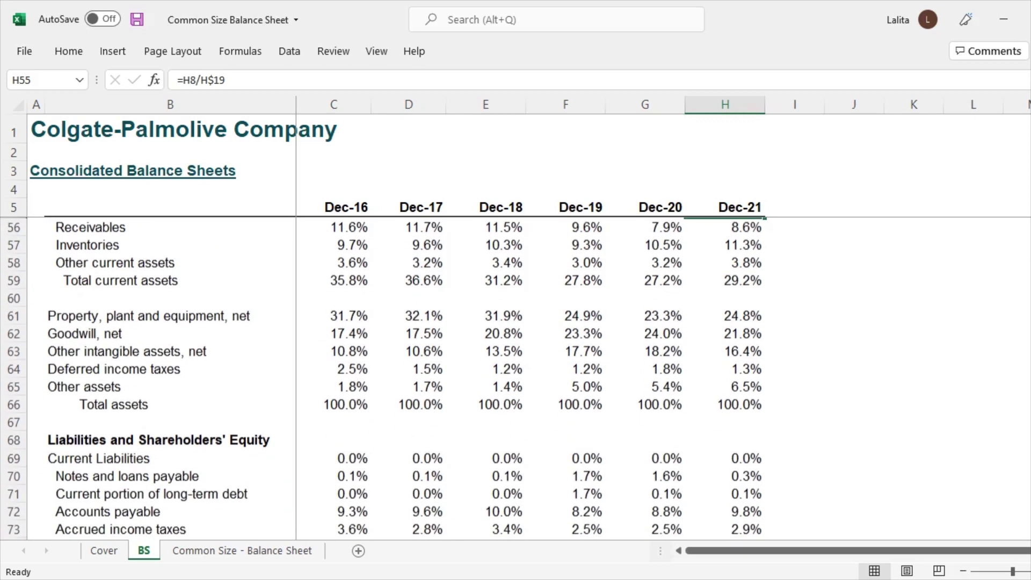
click(334, 315)
click(170, 315)
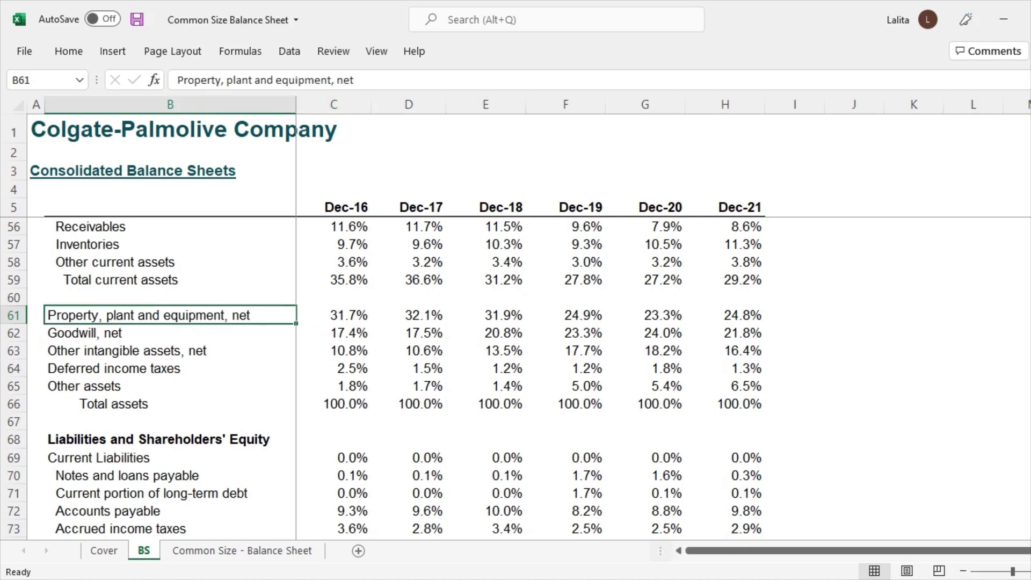
click(334, 315)
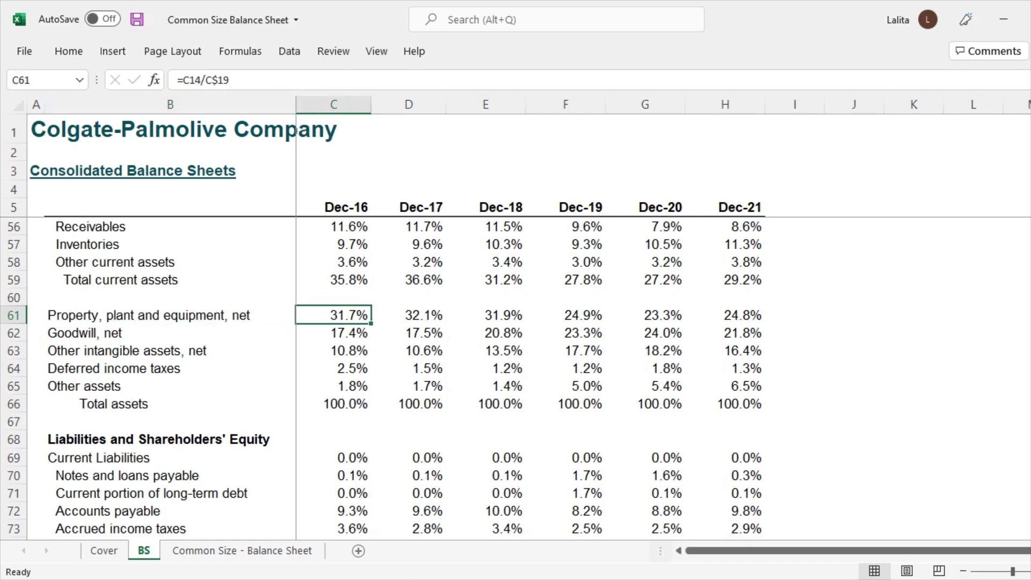
click(726, 334)
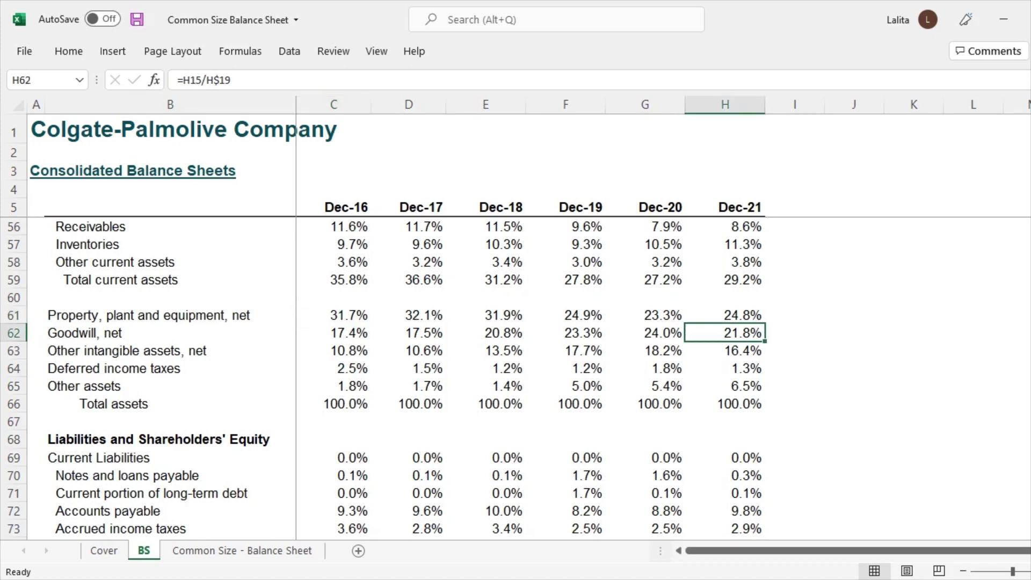
click(725, 315)
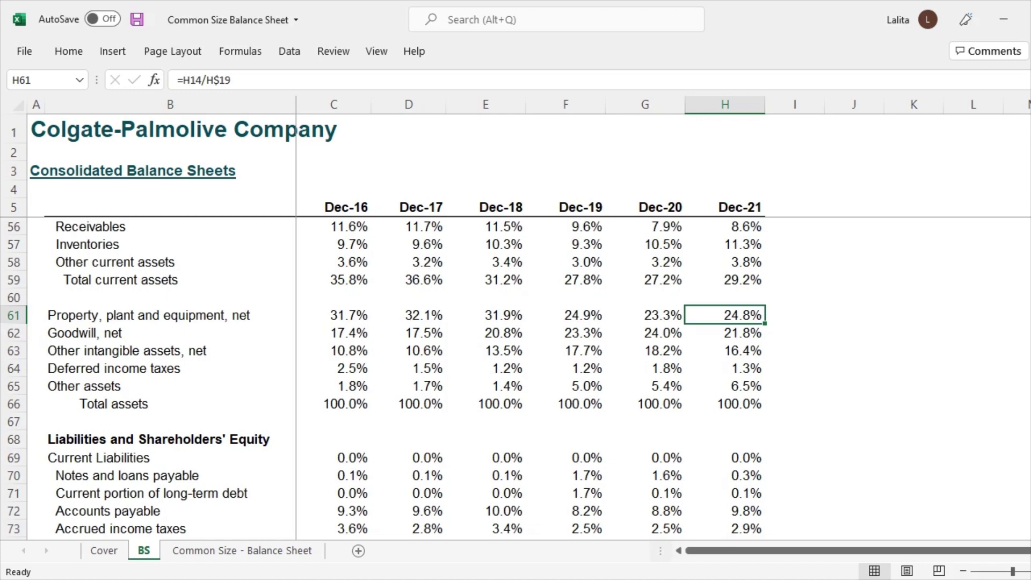
scroll(397, 376, up, 2)
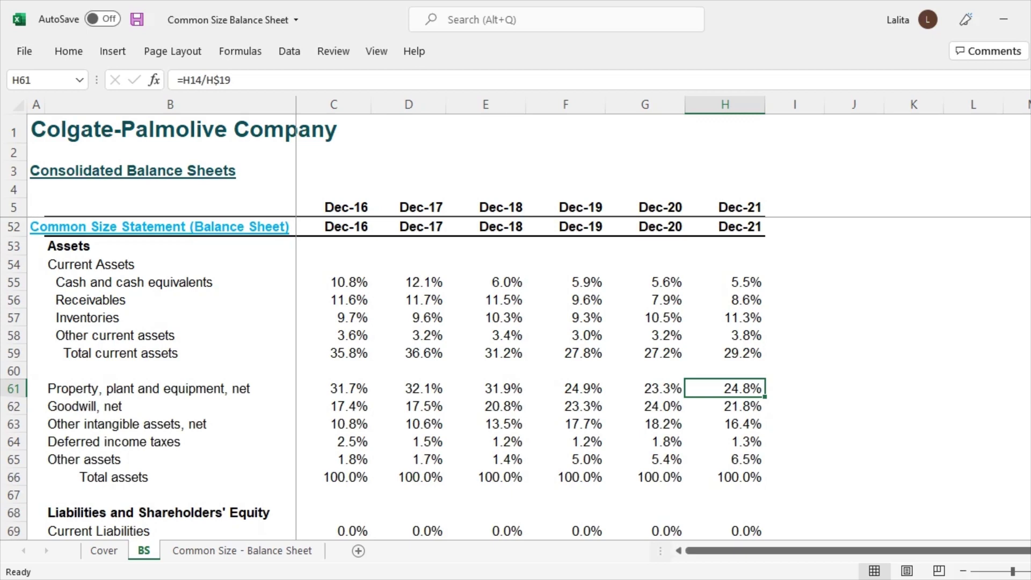
scroll(397, 376, down, 5)
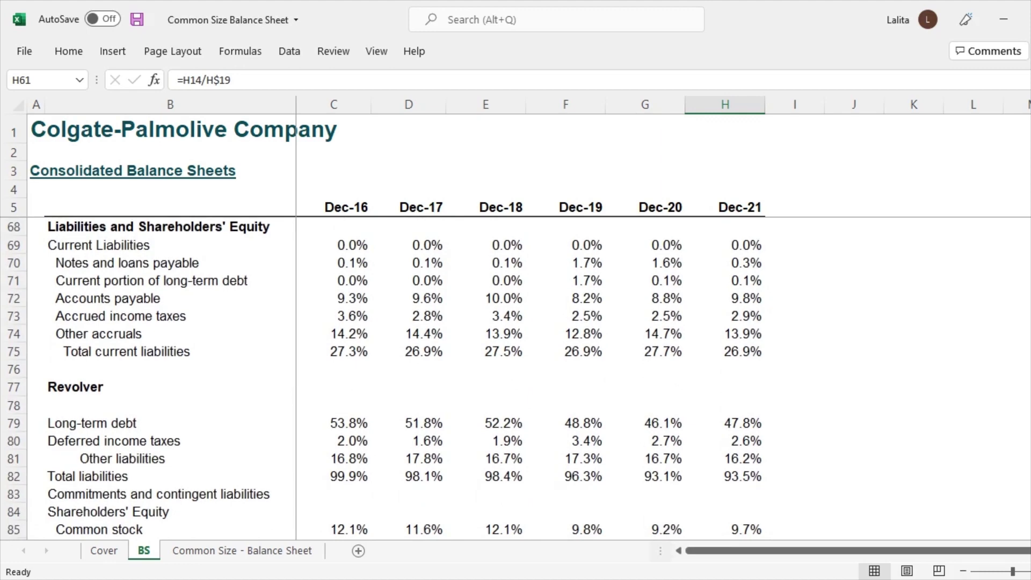
Step: Compare the long-term debt percentages for Dec-16 and Dec-21 in the common size liabilities section
scroll(398, 376, down, 2)
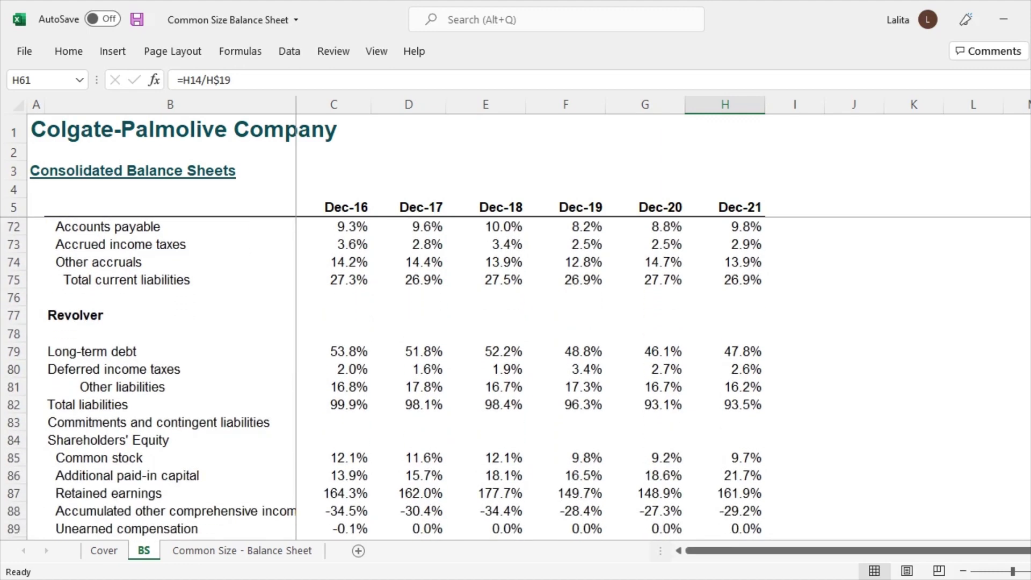
click(333, 352)
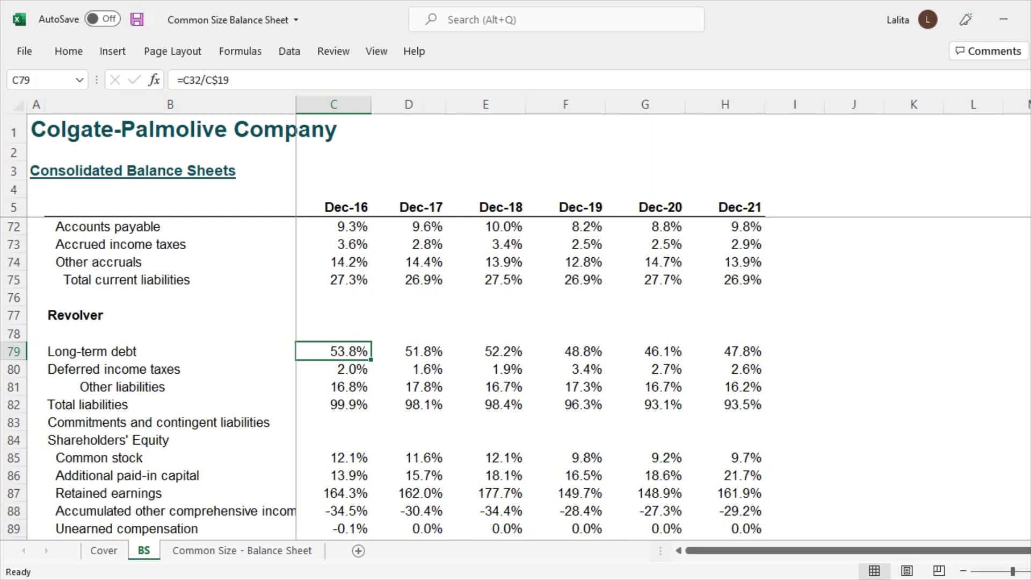
click(725, 351)
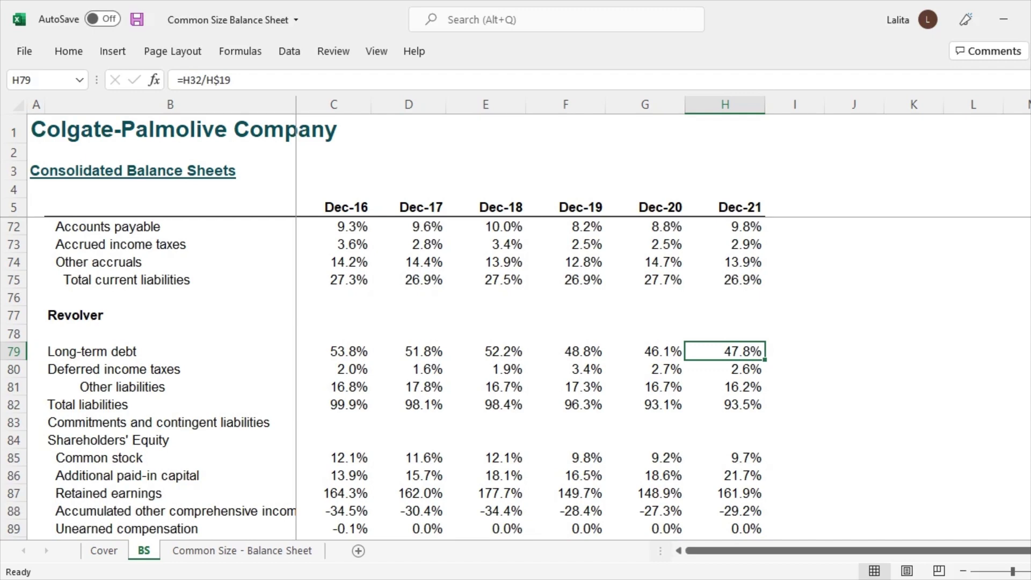
Step: Review the common size asset percentages, including Dec-21 other assets and Dec-16 cash and cash equivalents, against the liabilities section
scroll(384, 378, up, 5)
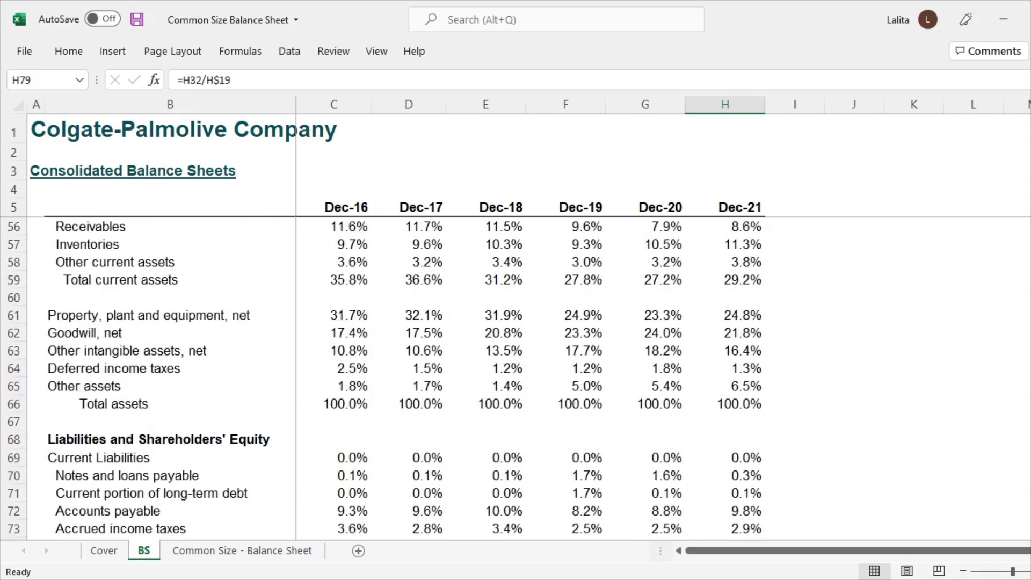
scroll(384, 379, up, 1)
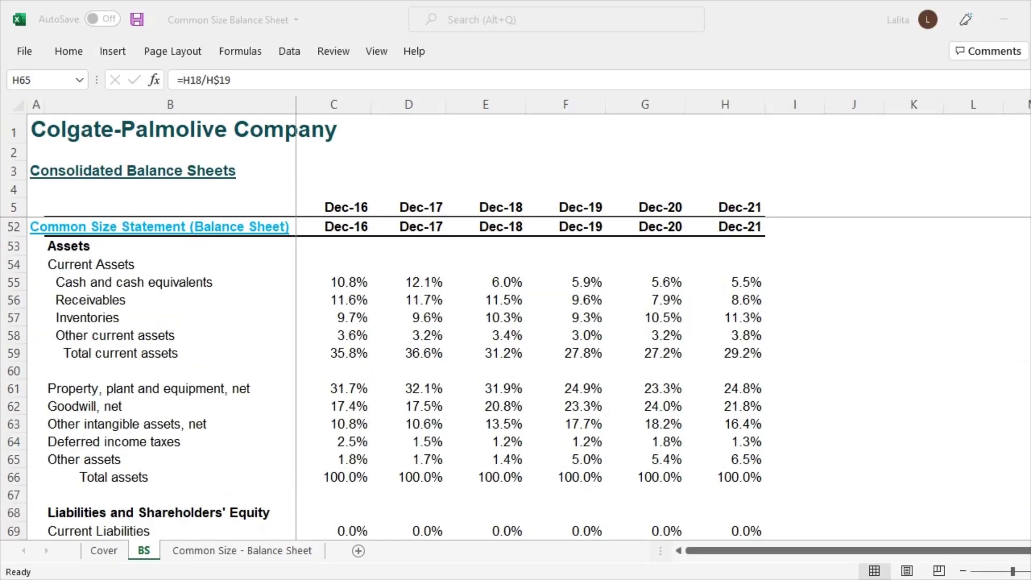
click(725, 460)
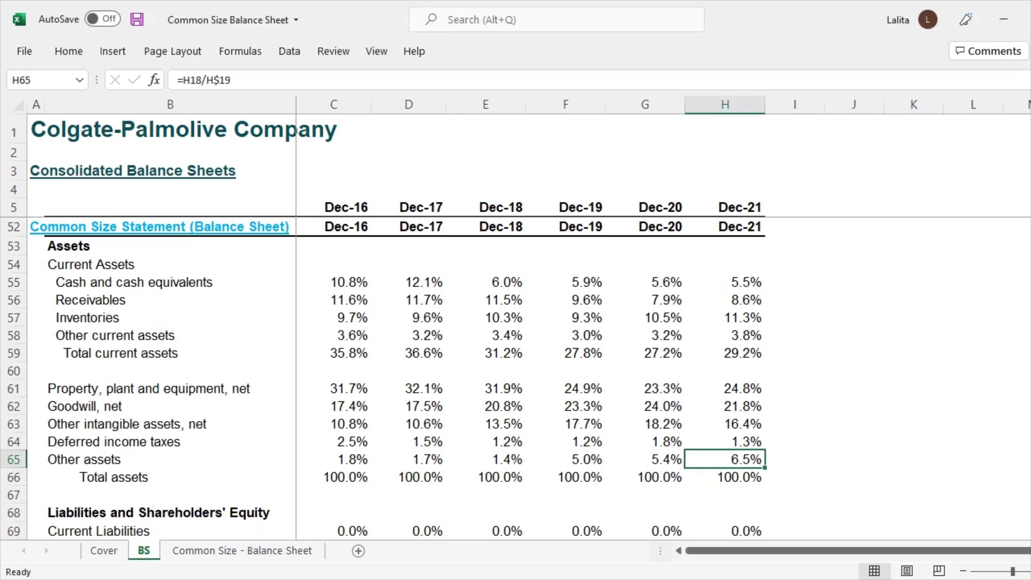
click(333, 282)
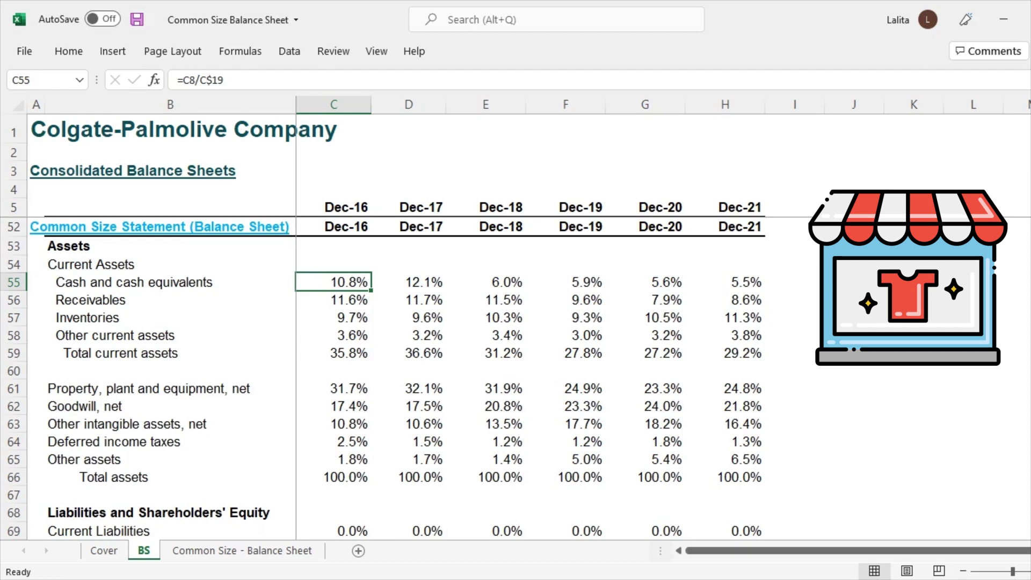
scroll(384, 378, down, 5)
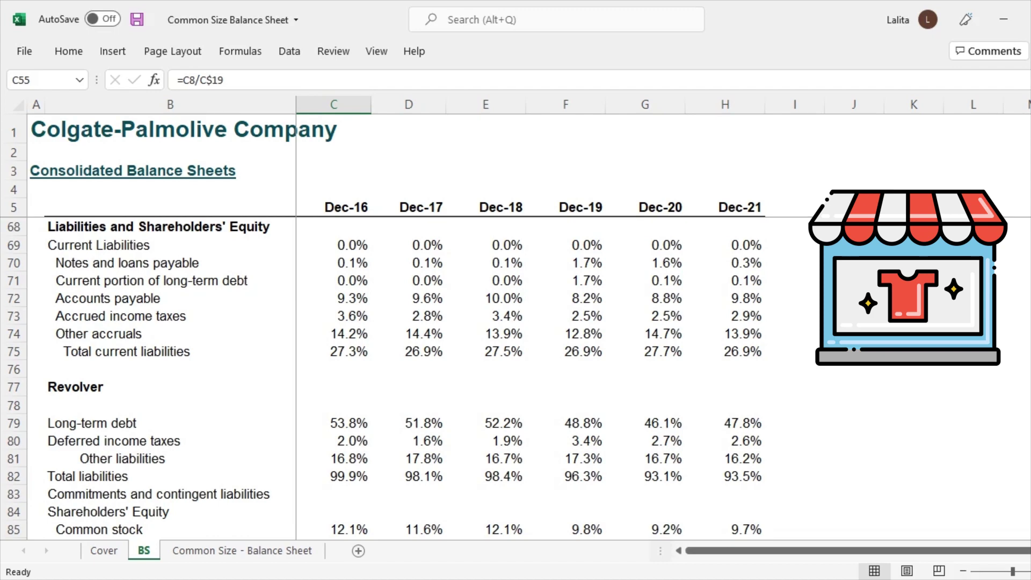
scroll(383, 378, up, 3)
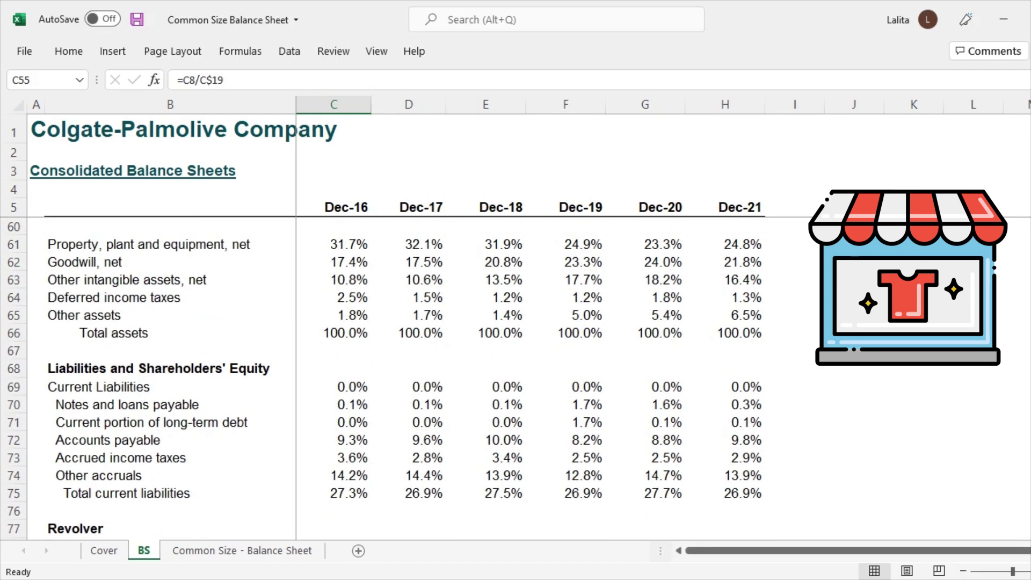
scroll(384, 378, up, 3)
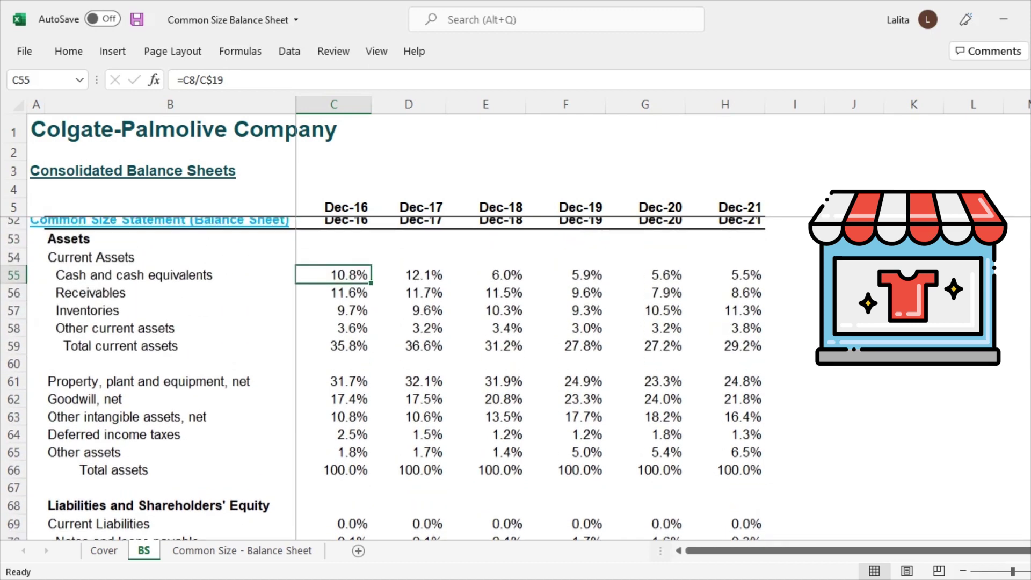